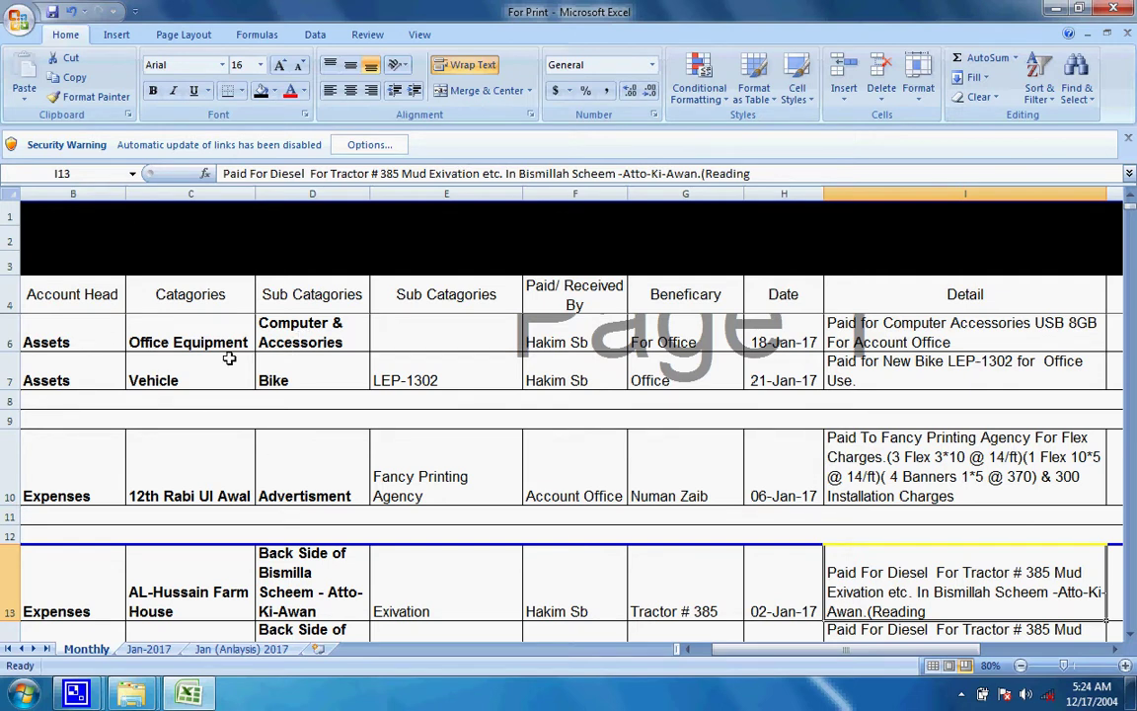
# Copy row 7's formatting onto row 6 with Format Painter, dismissing the merged-cell error.
pyautogui.click(157, 381)
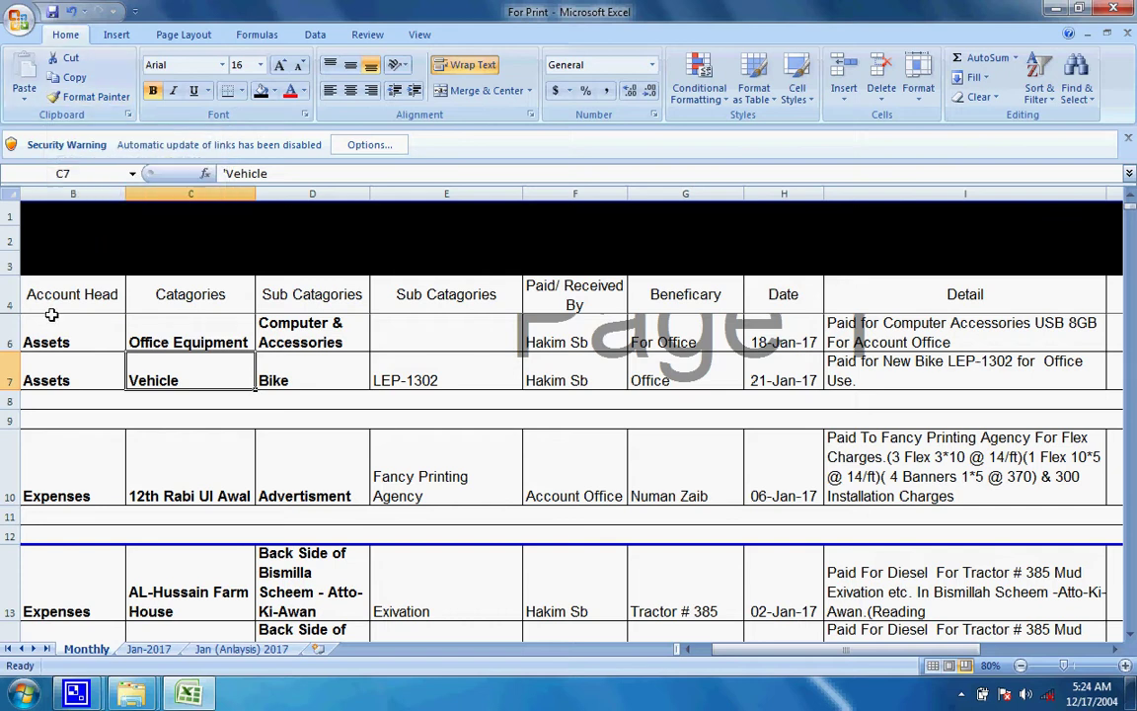
pyautogui.click(8, 364)
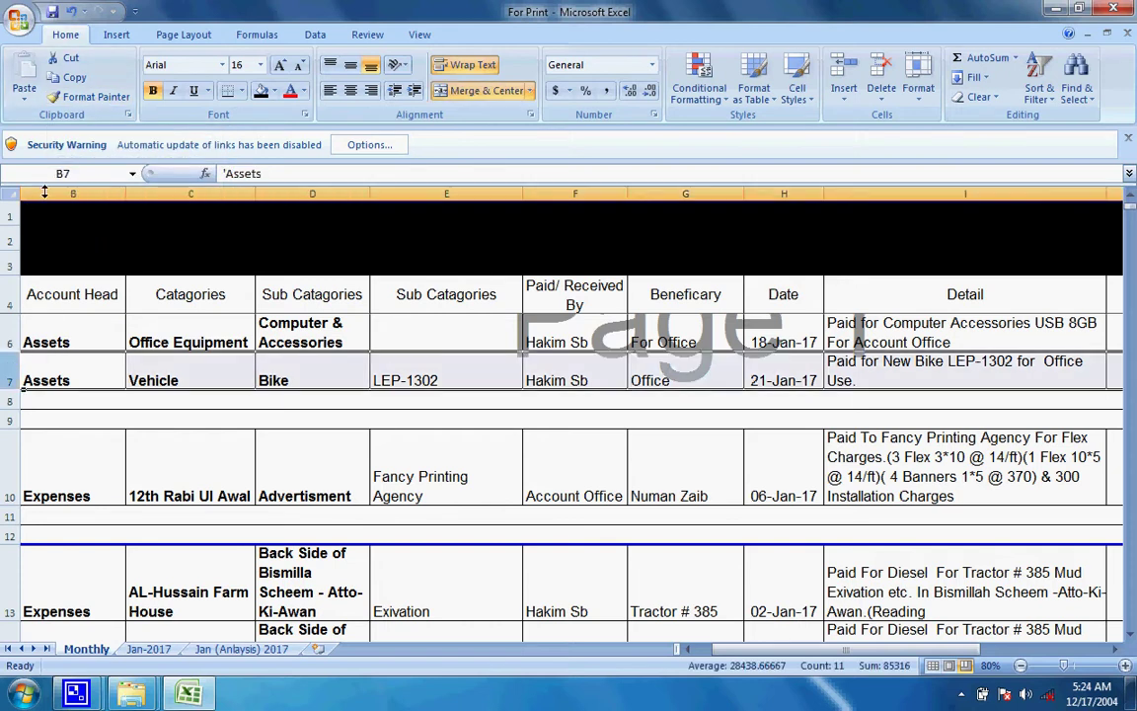
pyautogui.click(91, 97)
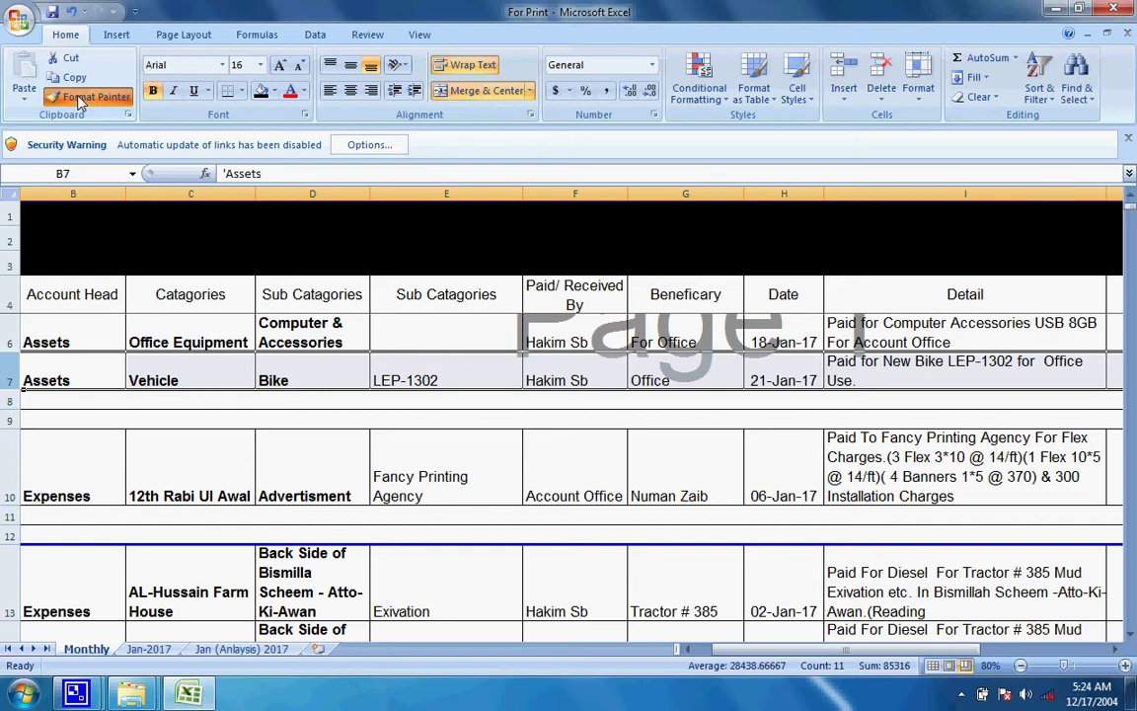
pyautogui.click(10, 332)
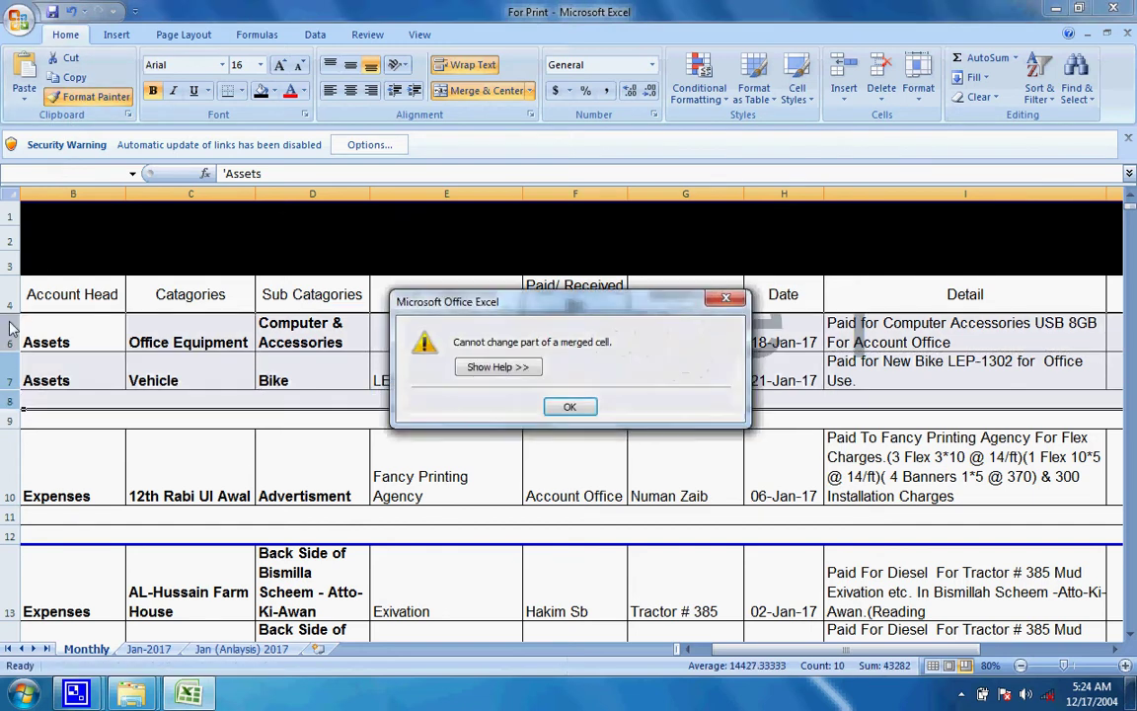
pyautogui.click(569, 407)
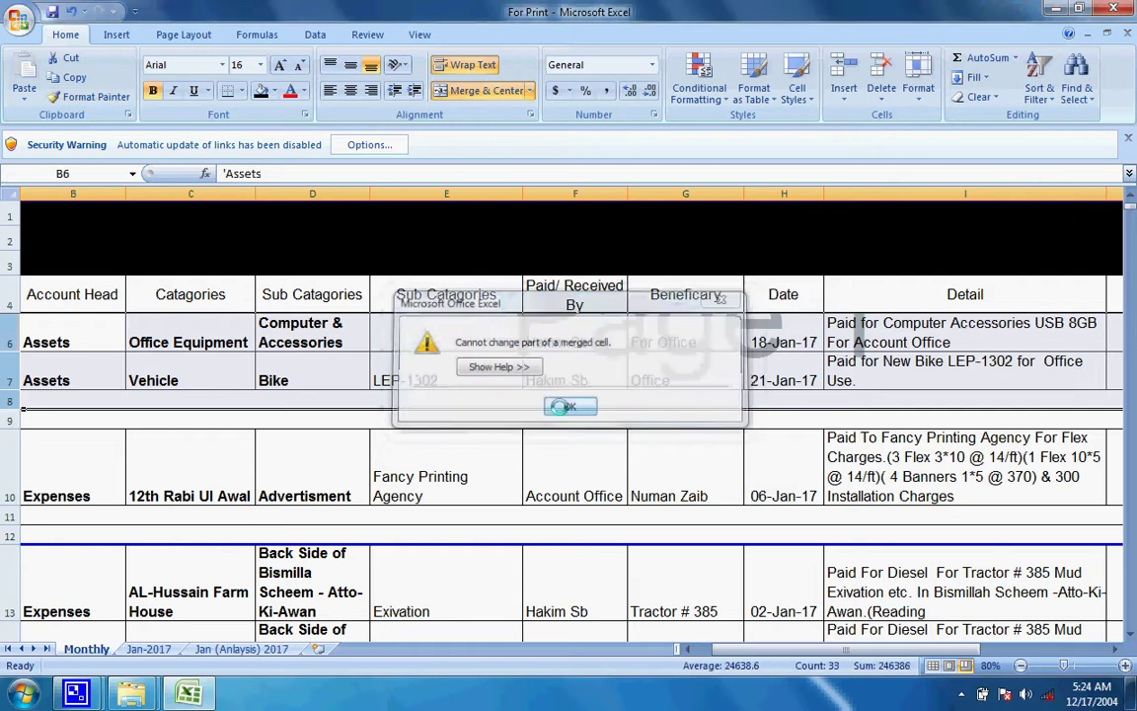
# Check the font and font size of the Computer & Accessories entry.
pyautogui.click(304, 360)
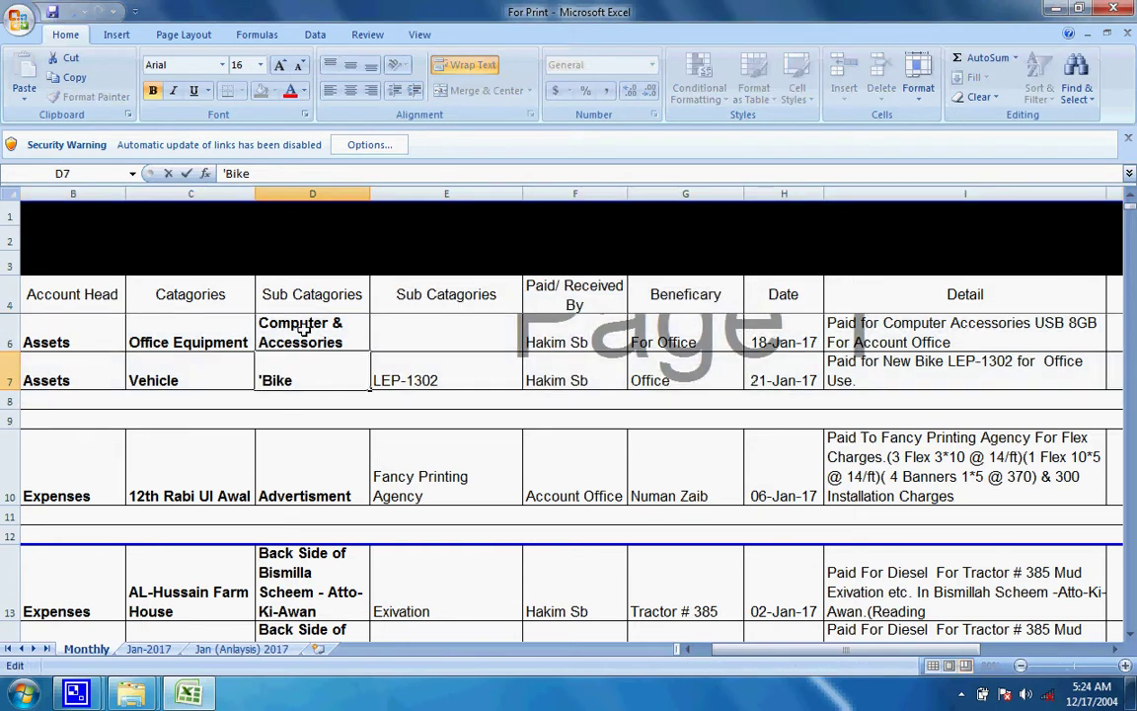
pyautogui.click(299, 326)
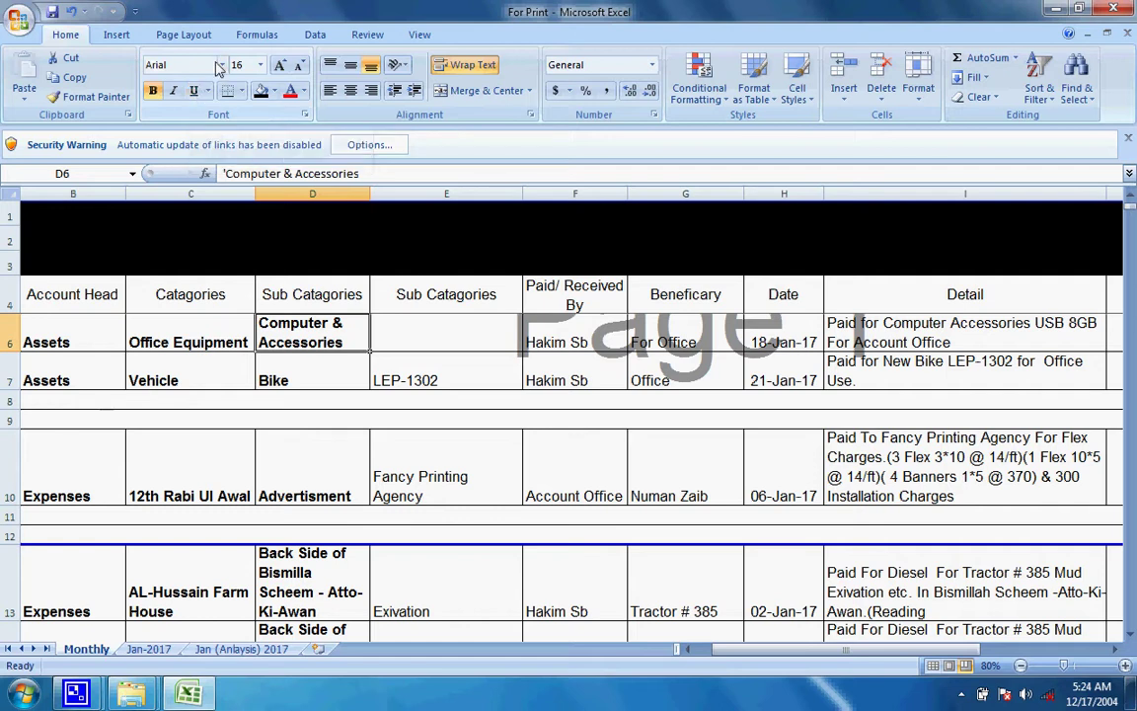
pyautogui.click(162, 65)
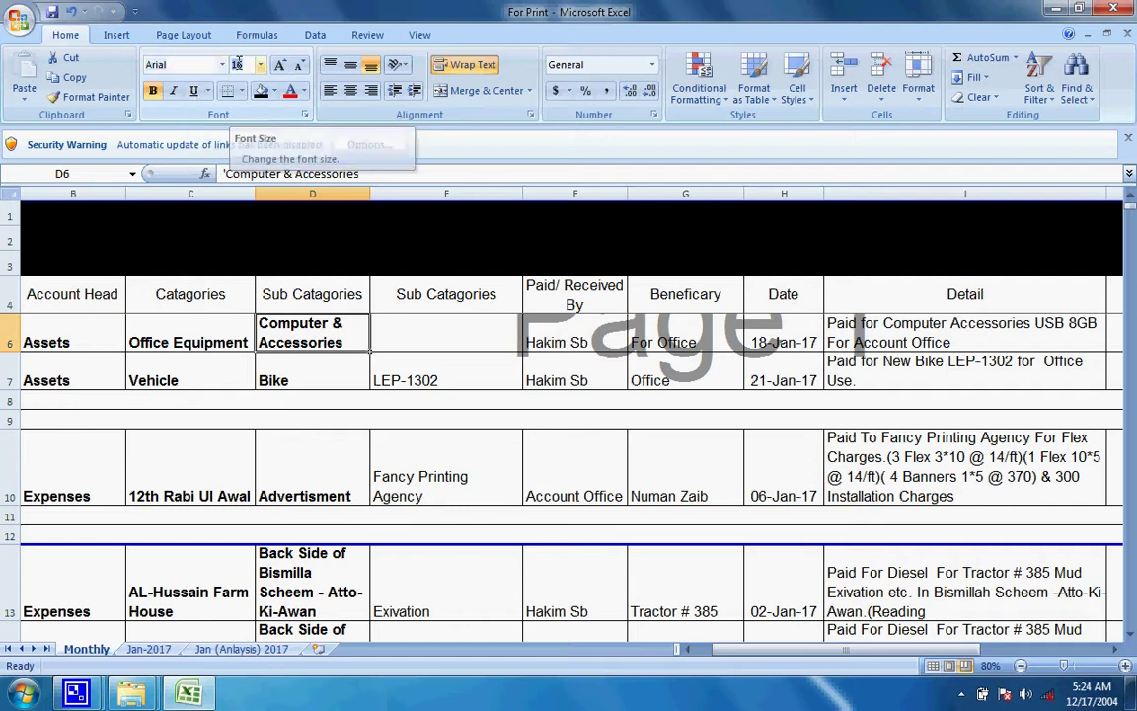
pyautogui.click(237, 65)
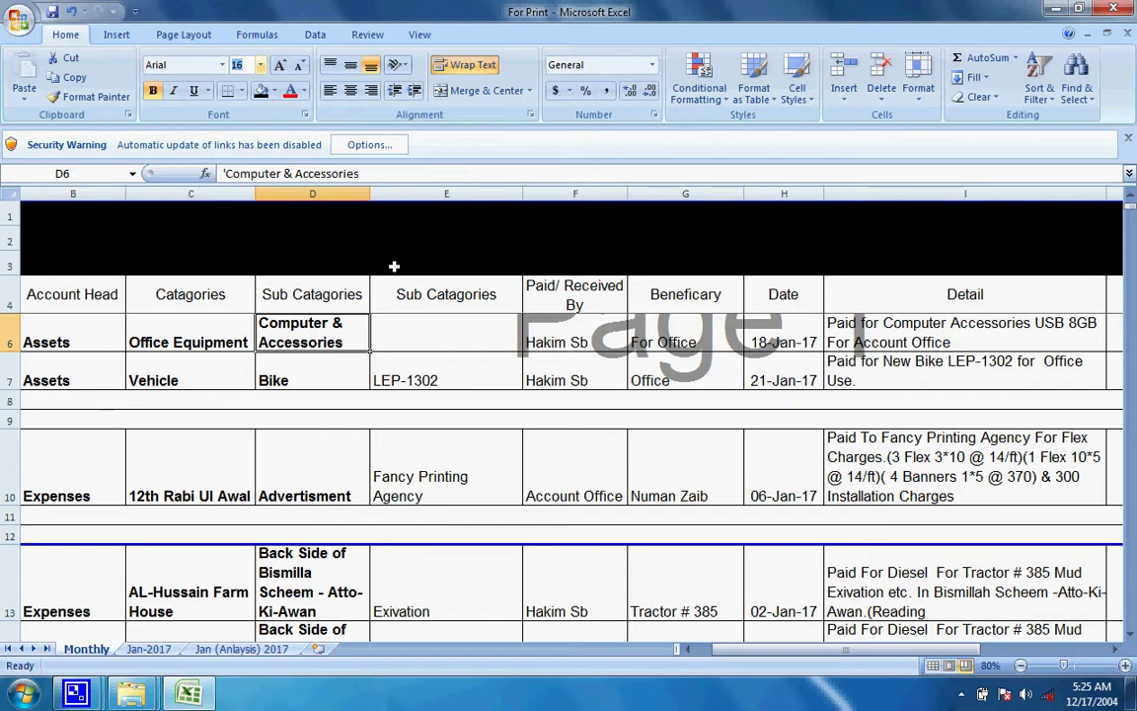
# Unhide row 5 (Batteries), then view the Number Format list for Computer & Accessories without changing it.
pyautogui.moveTo(330, 299); pyautogui.dragTo(322, 372)
pyautogui.hotkey('ctrl', 'shift', '9')
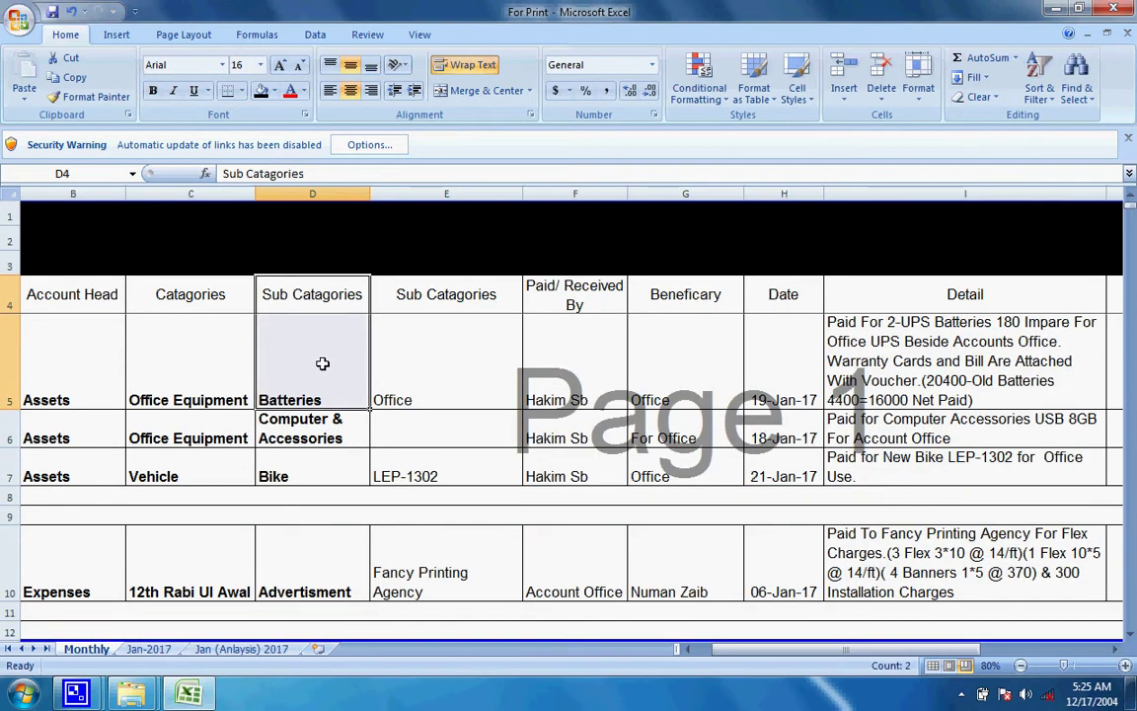
pyautogui.click(334, 425)
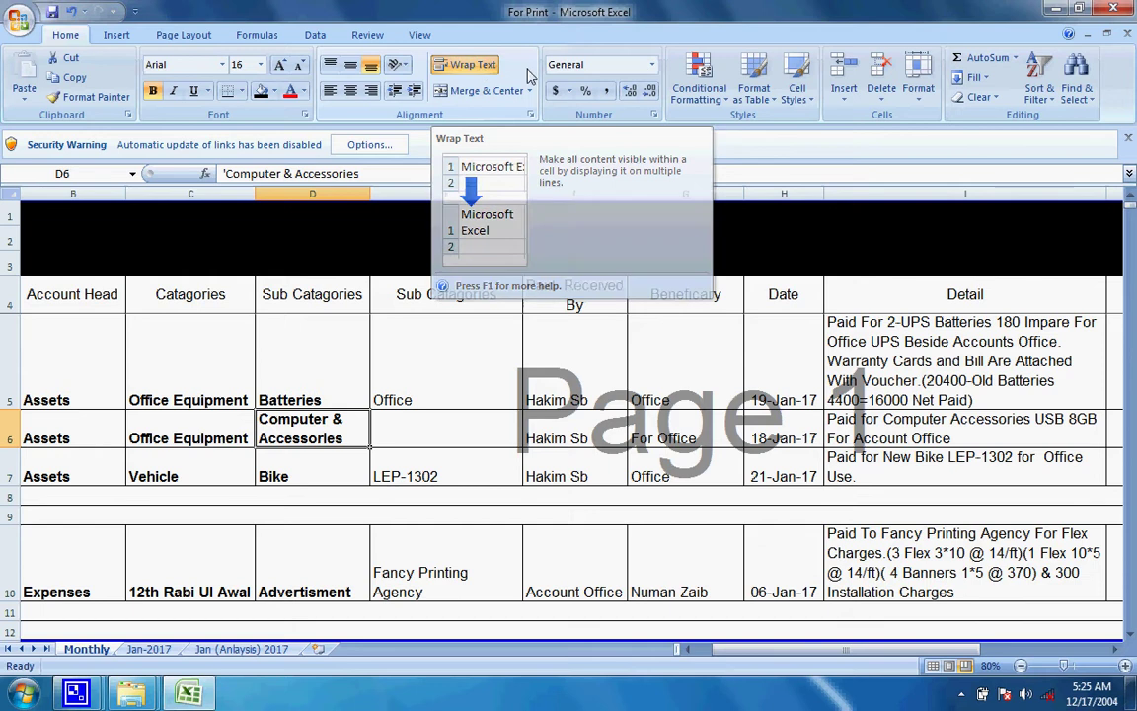
pyautogui.click(652, 64)
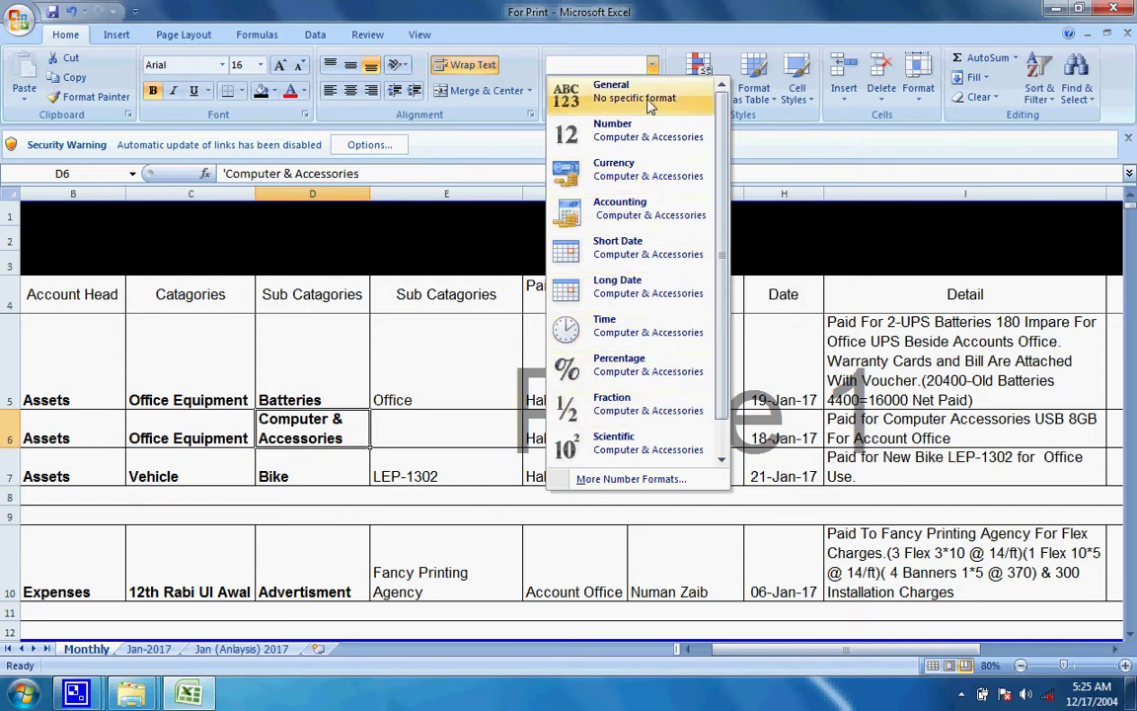
pyautogui.click(777, 182)
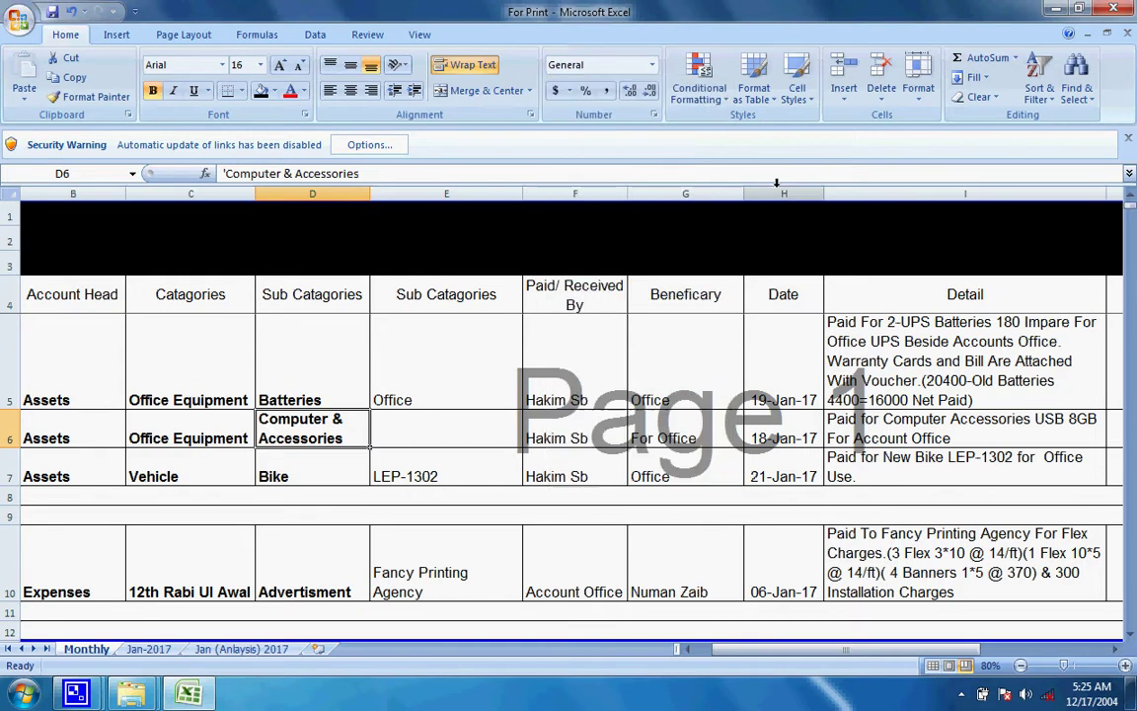
pyautogui.click(707, 106)
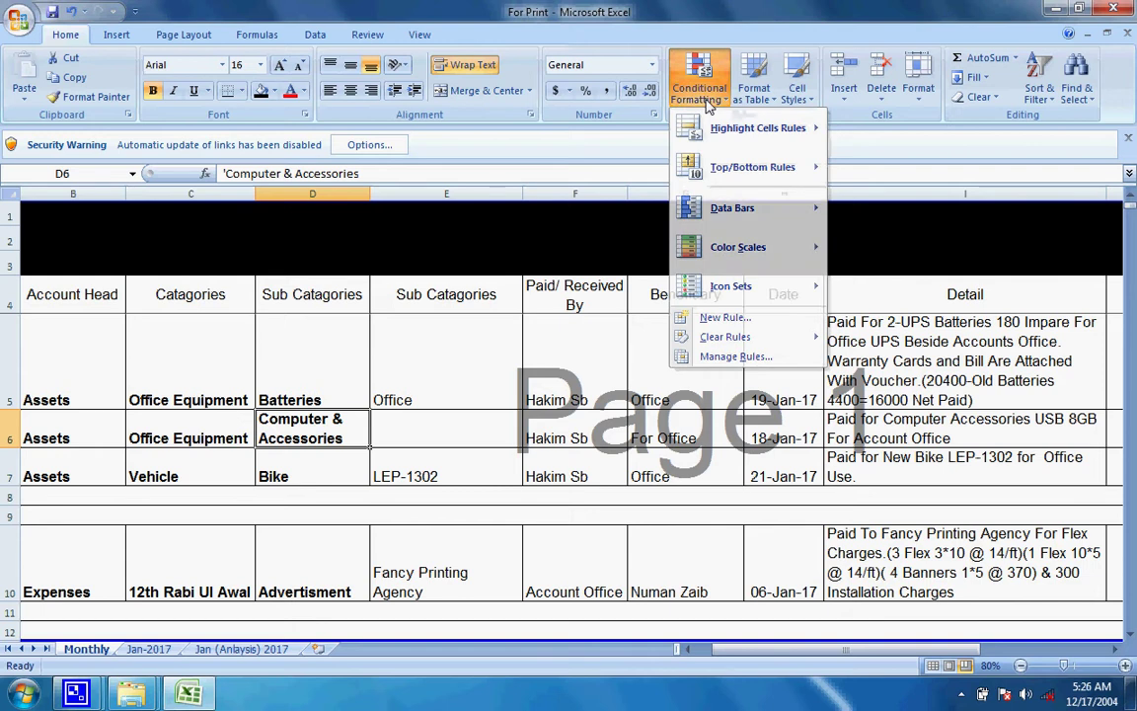
pyautogui.click(707, 105)
pyautogui.click(707, 105)
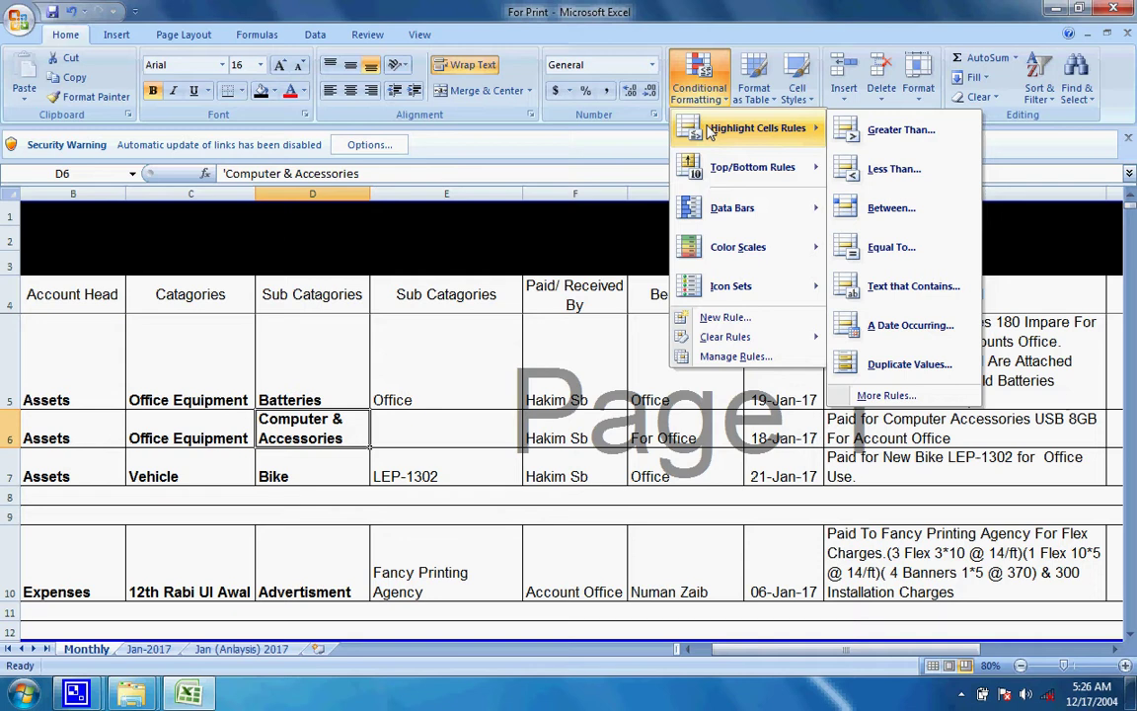
pyautogui.moveTo(732, 207)
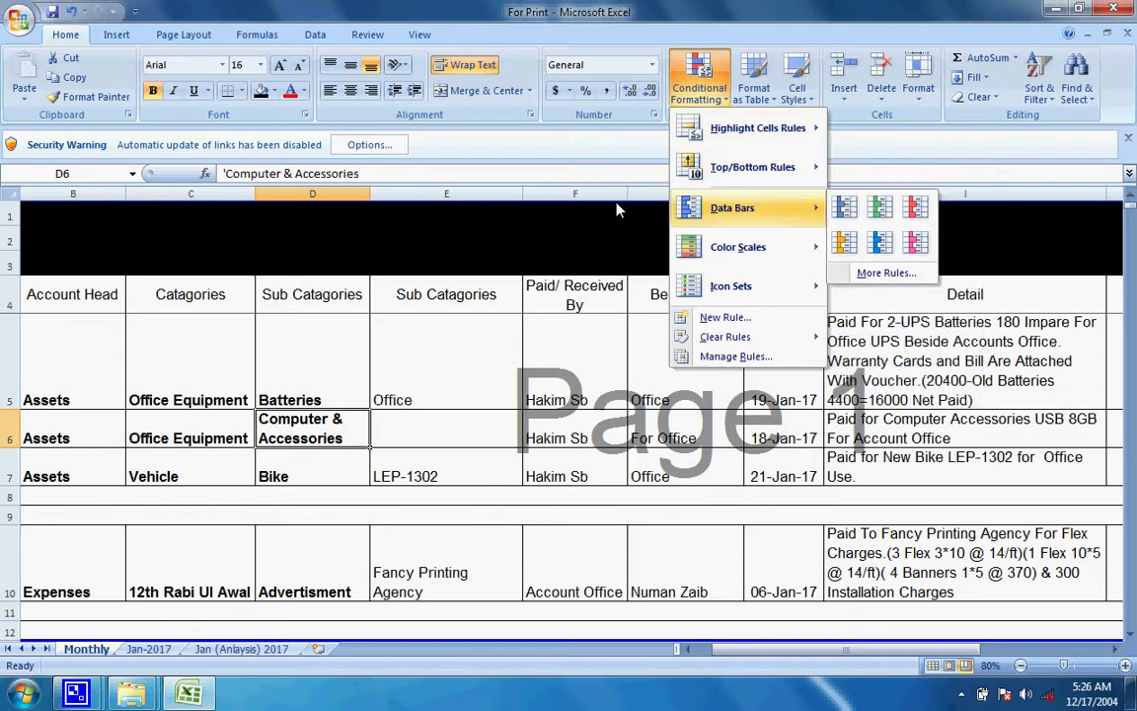
pyautogui.click(616, 210)
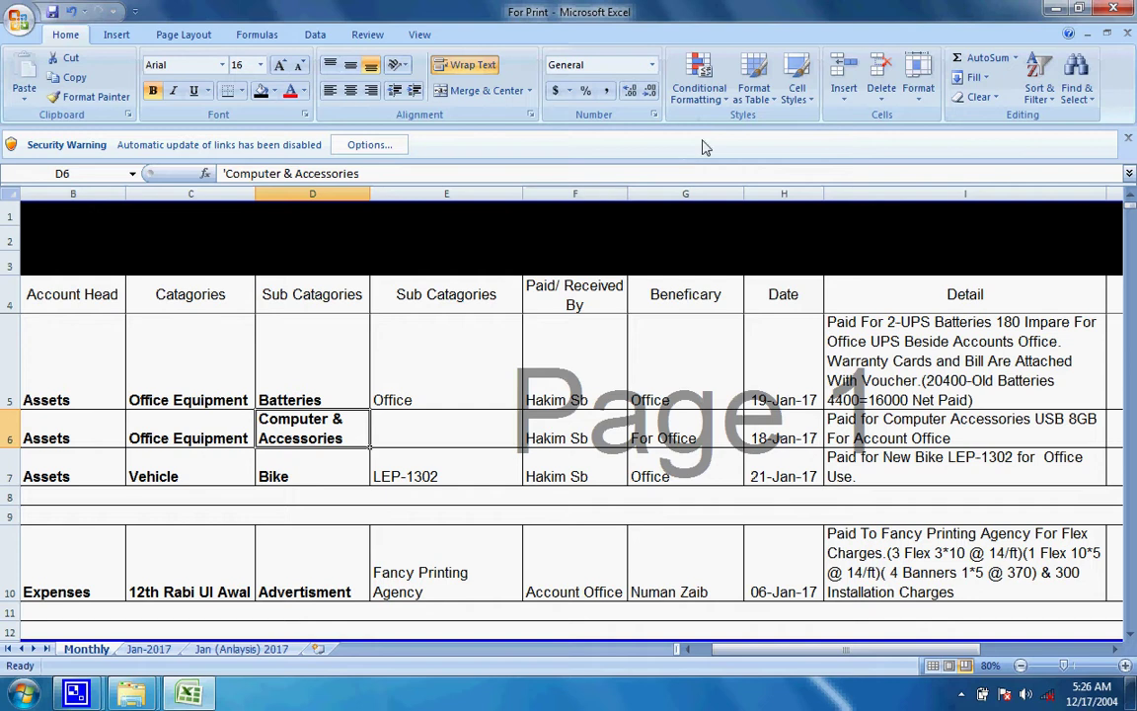
# Preview the Format as Table and Cell Styles galleries, closing both without applying a style.
pyautogui.click(754, 91)
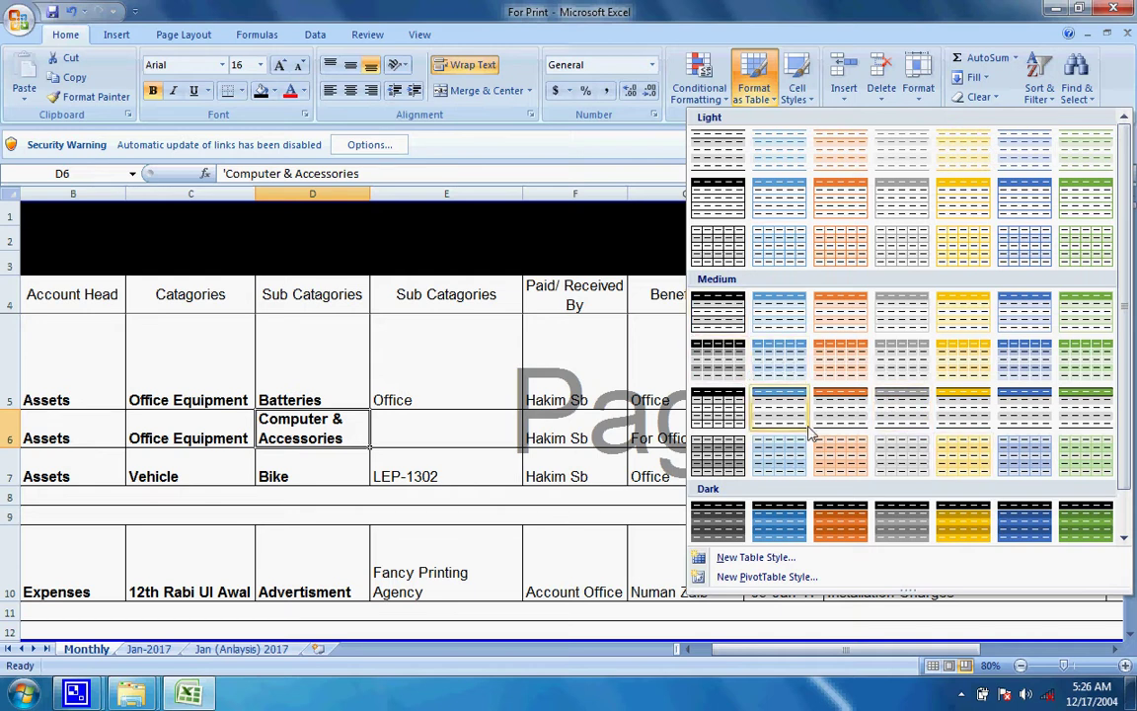
pyautogui.click(620, 351)
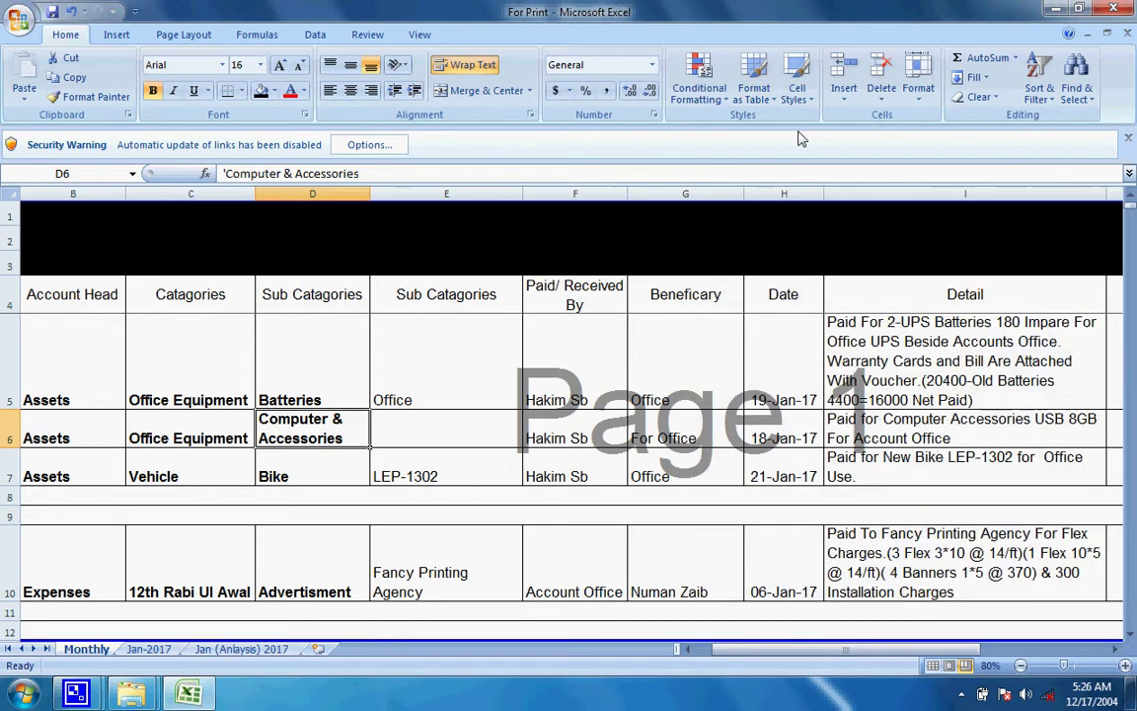
pyautogui.click(801, 86)
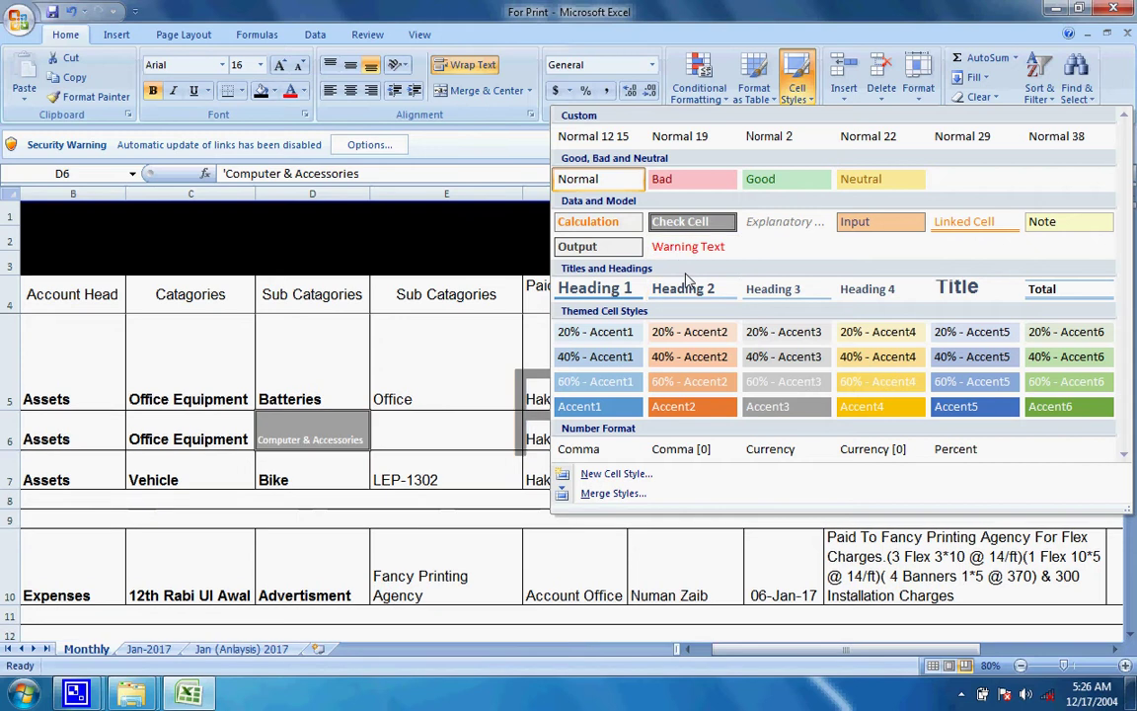
pyautogui.click(445, 372)
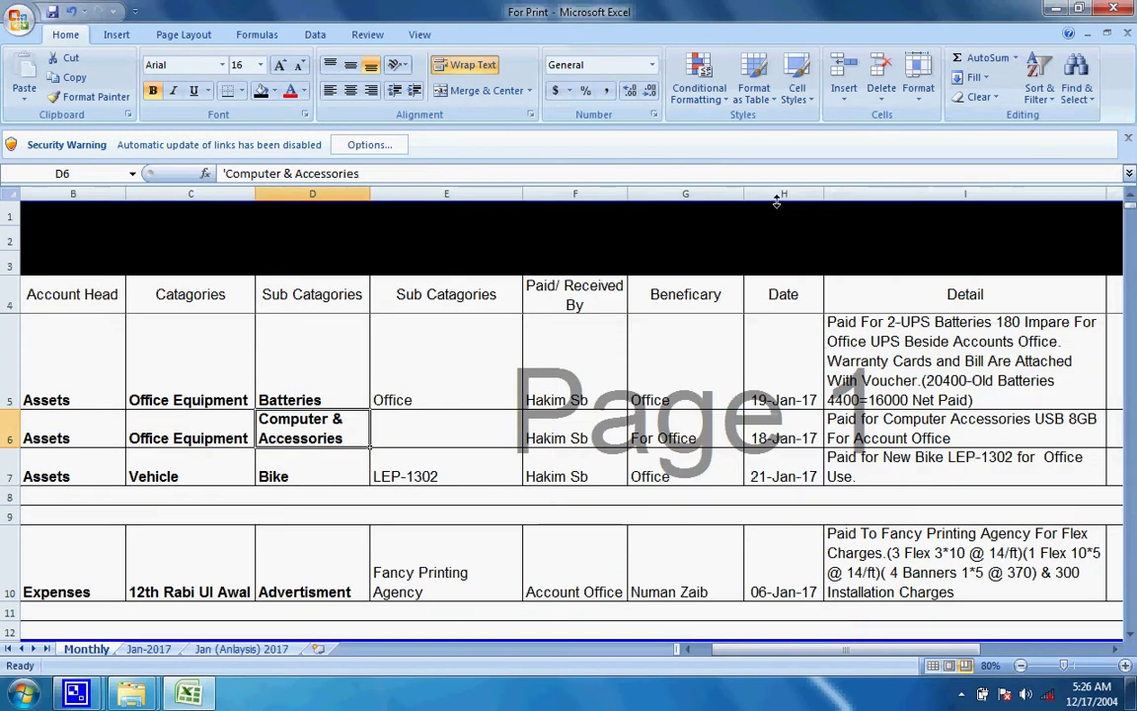
pyautogui.click(844, 93)
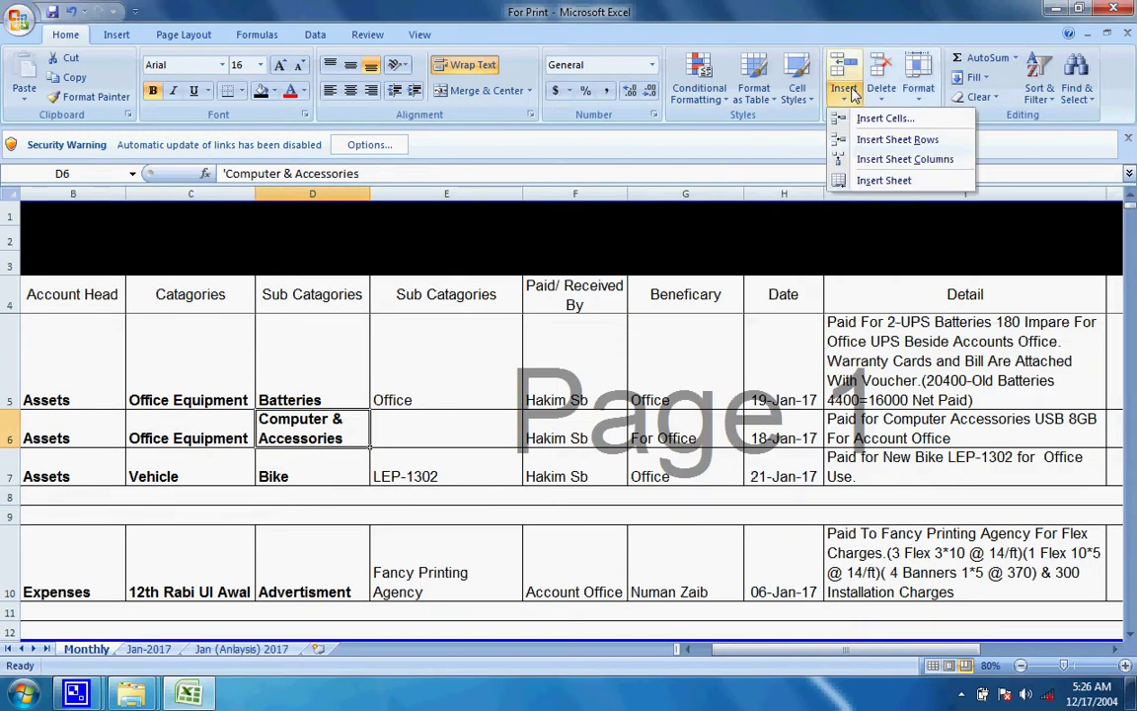
pyautogui.click(679, 198)
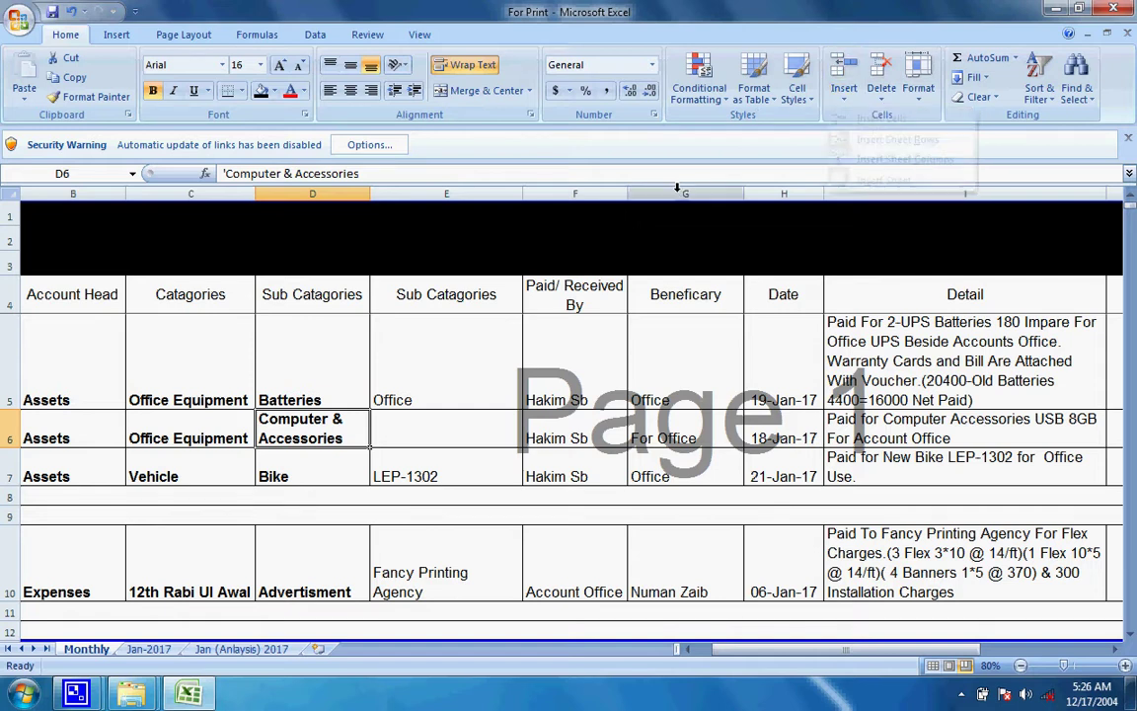
pyautogui.click(679, 195)
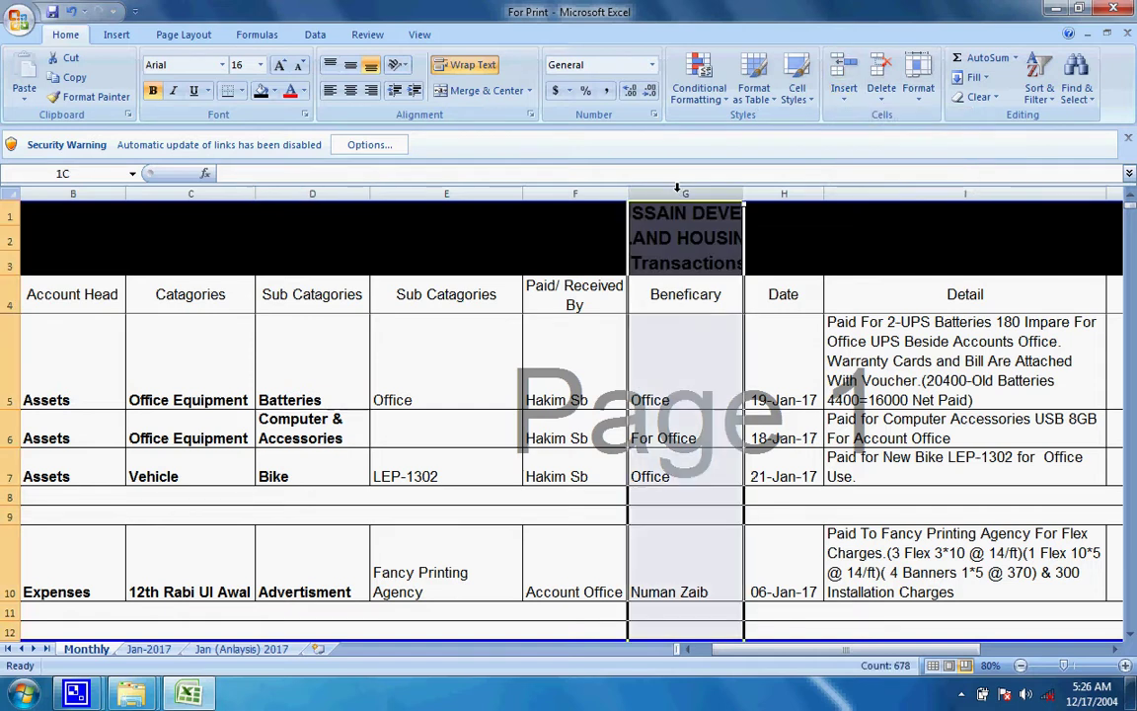
pyautogui.click(846, 71)
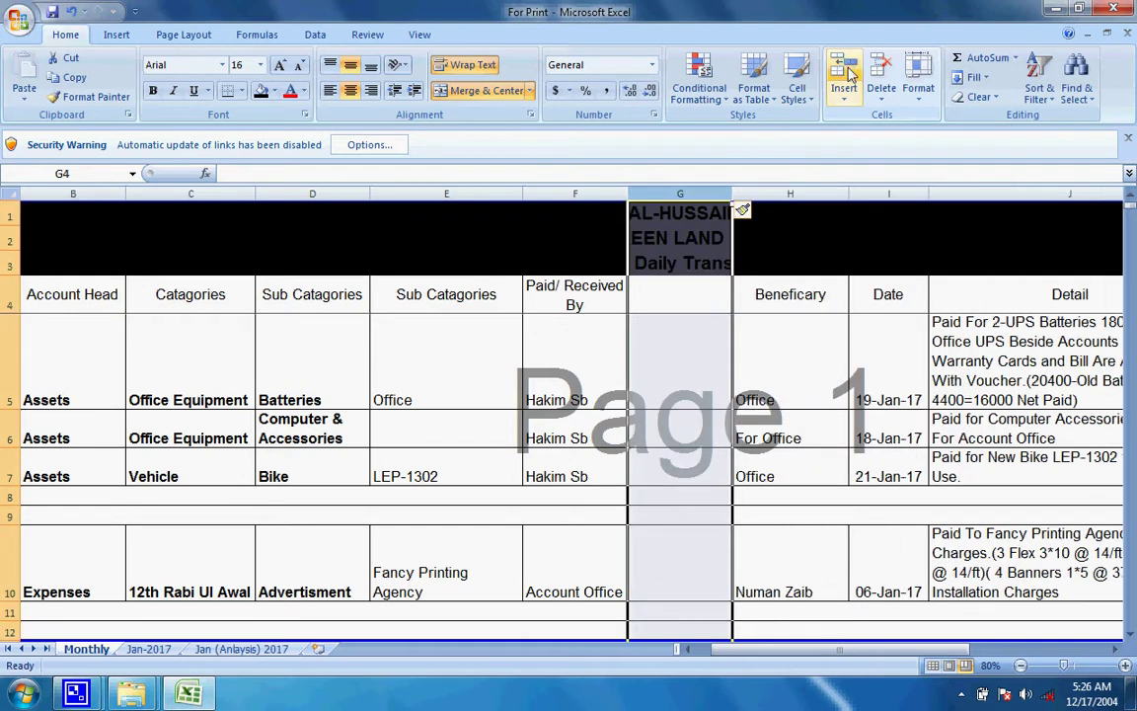
pyautogui.click(881, 71)
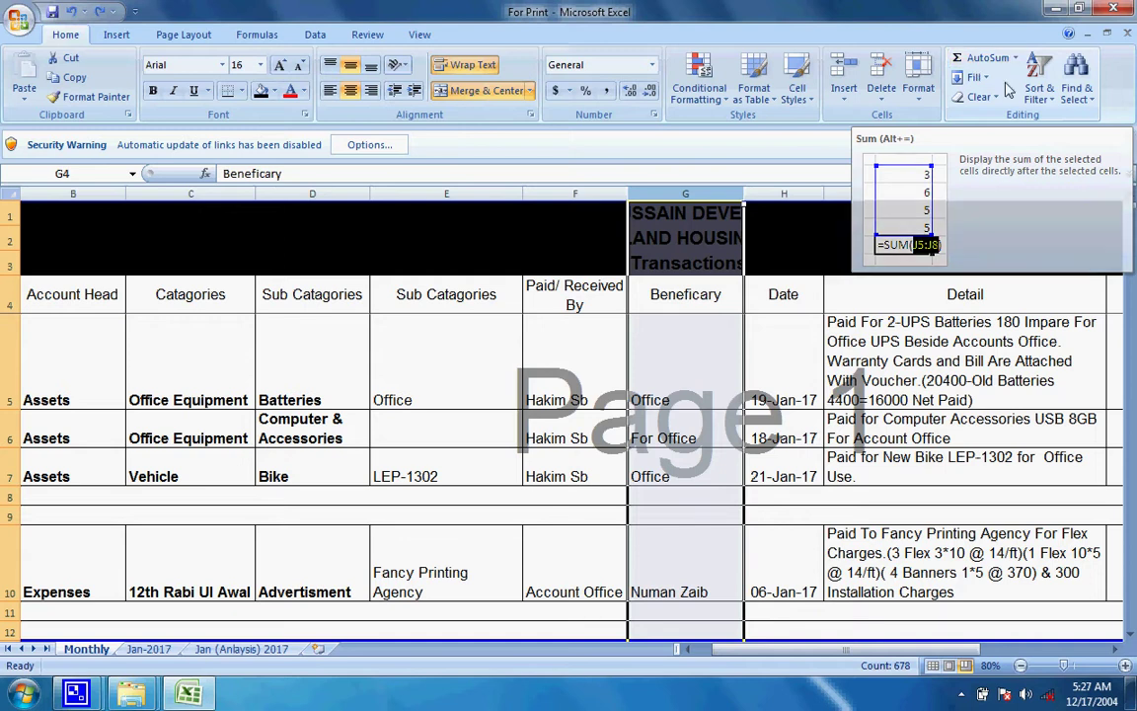
# Try sorting the ledger by Beneficary, then cancel at the sort warning.
pyautogui.click(1036, 97)
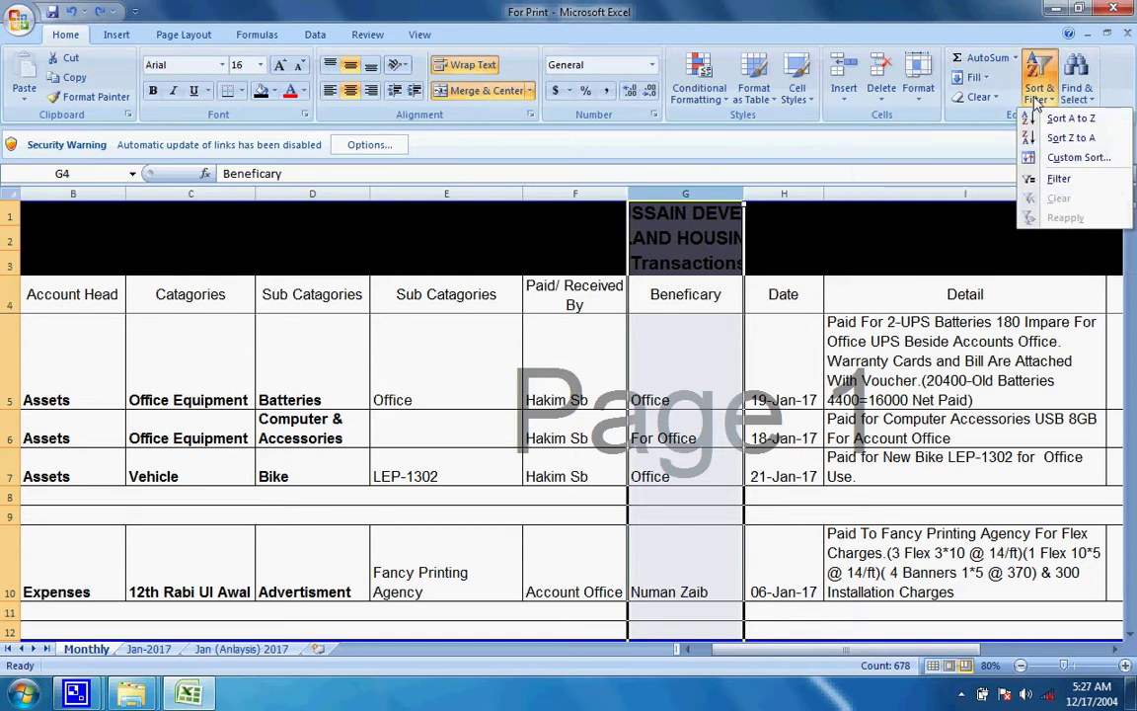
pyautogui.click(1052, 160)
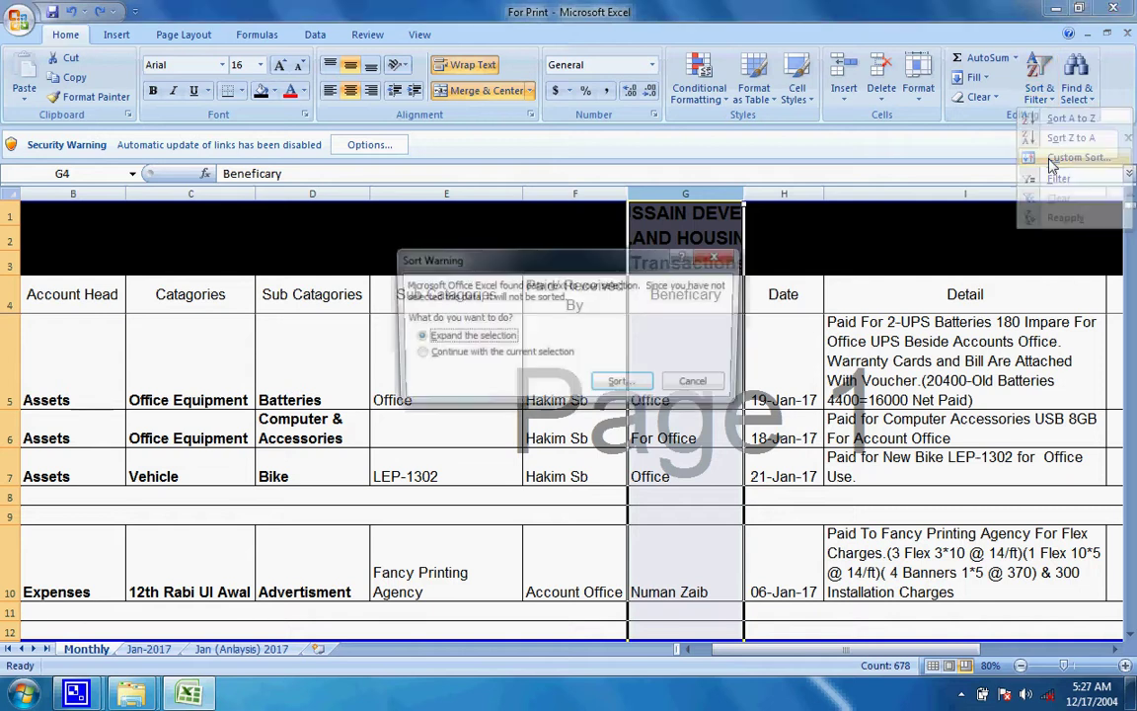
pyautogui.click(698, 384)
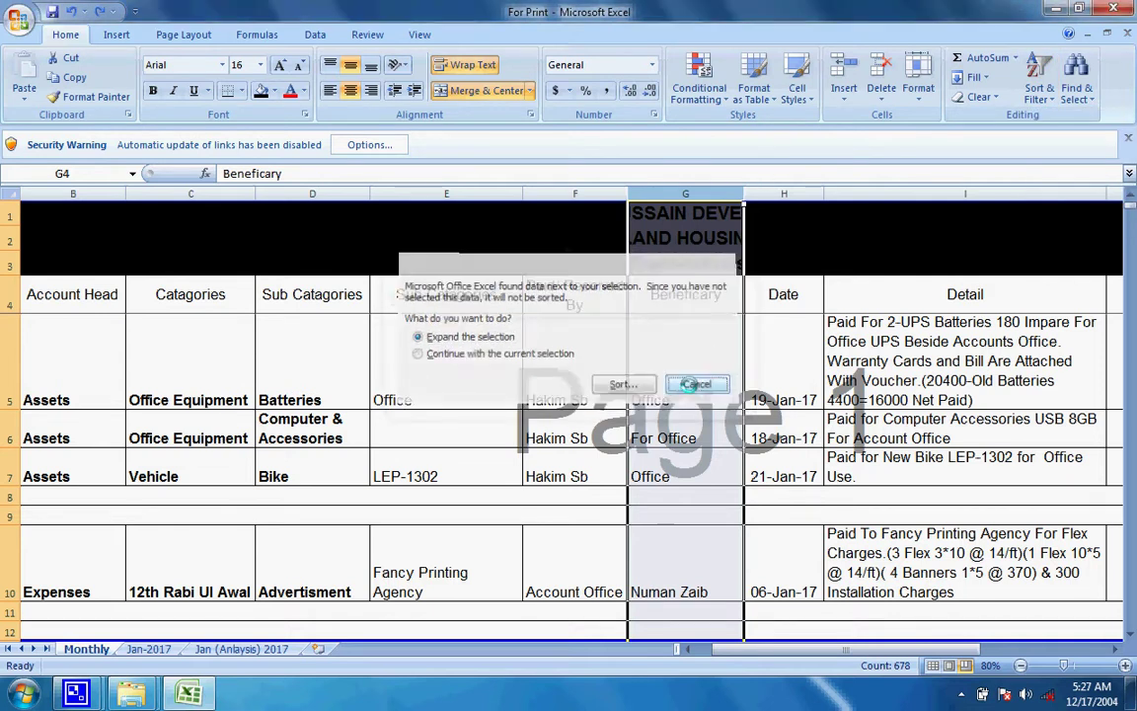
# From cell H5, run a Custom Sort by Column C, A to Z.
pyautogui.click(761, 365)
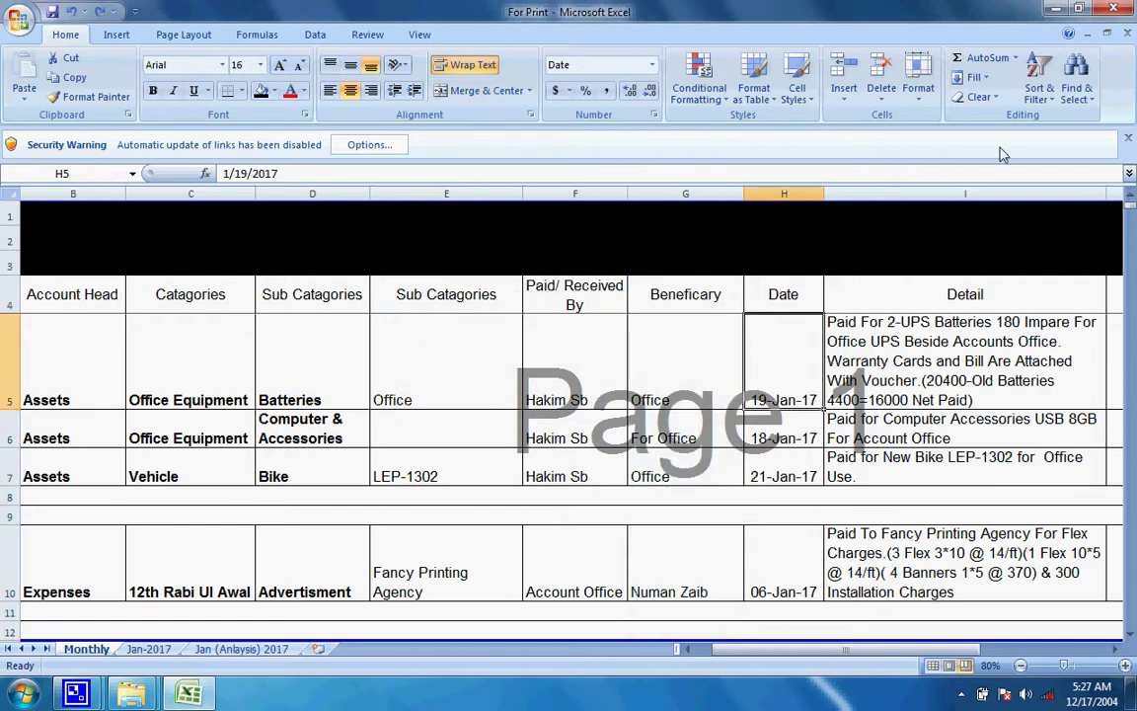
pyautogui.click(1042, 87)
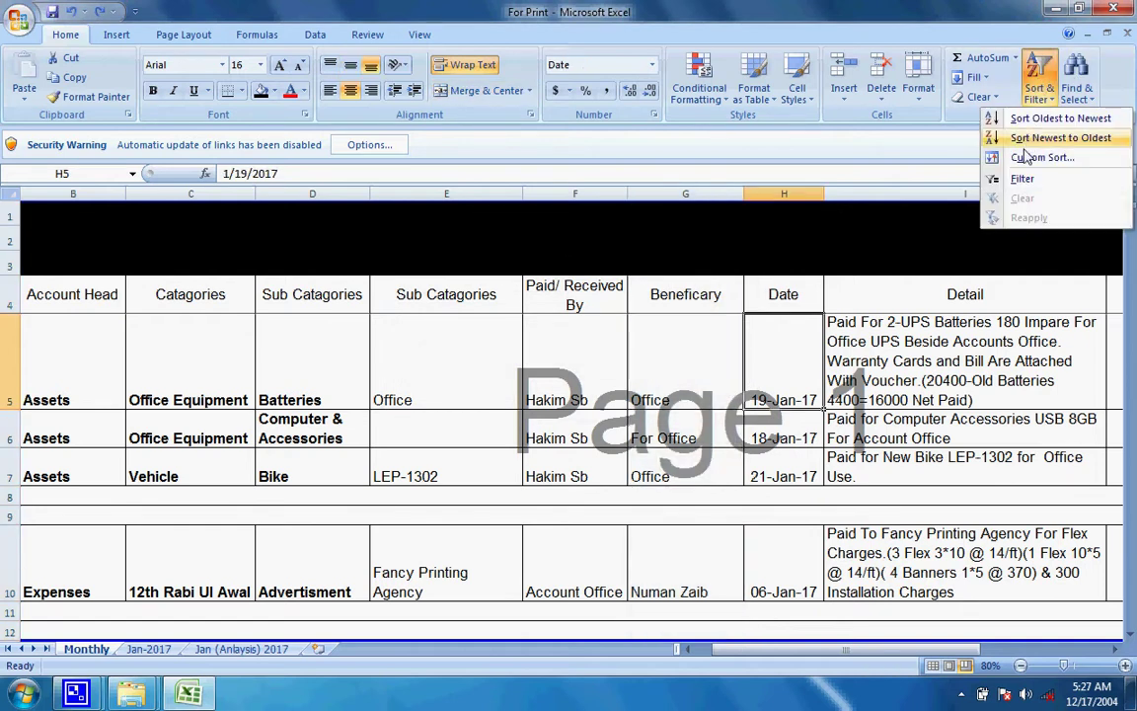
pyautogui.click(1023, 160)
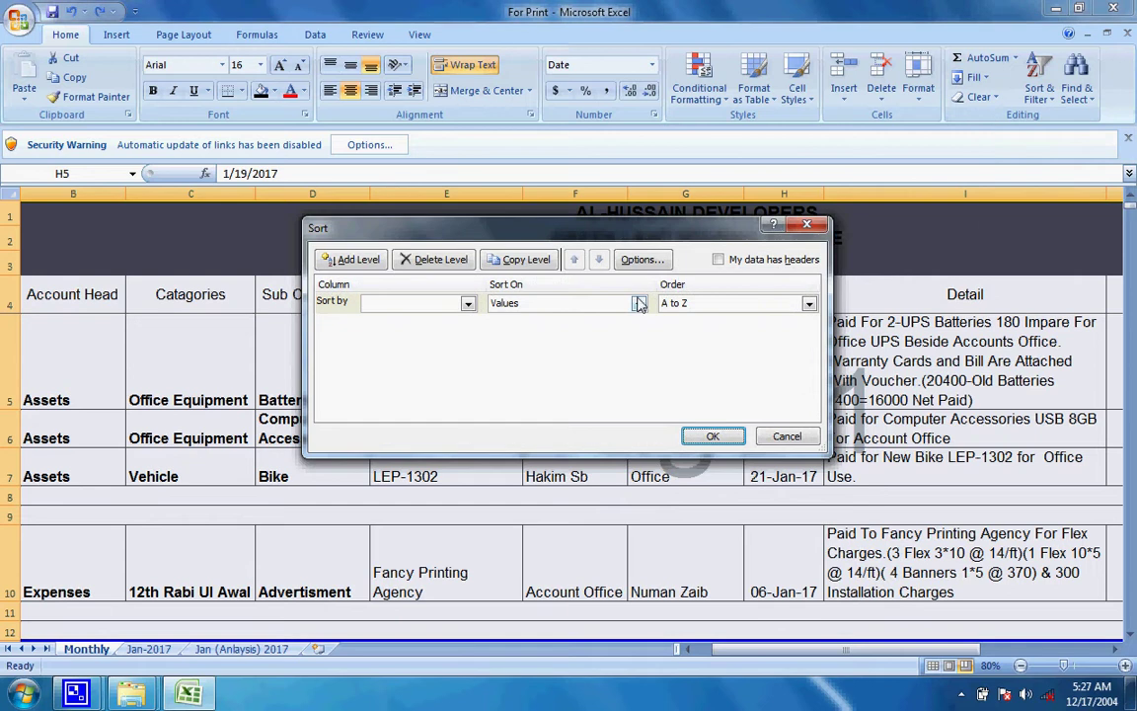
pyautogui.click(373, 261)
pyautogui.click(373, 261)
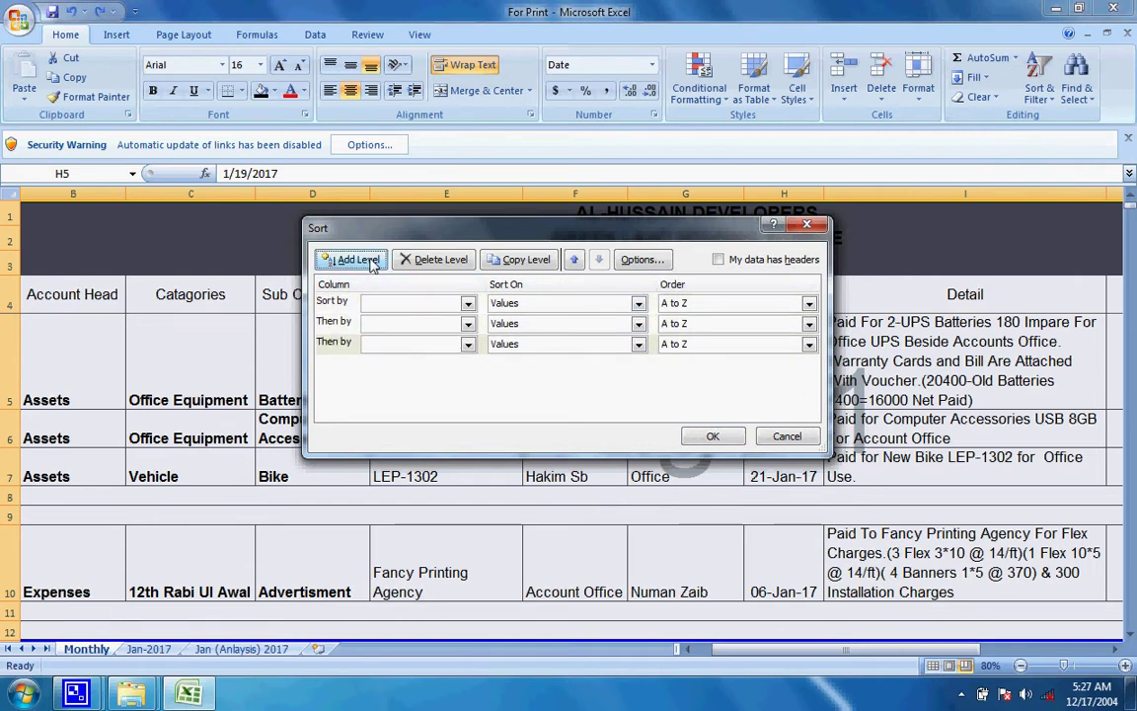
pyautogui.click(373, 261)
pyautogui.click(373, 261)
pyautogui.click(468, 303)
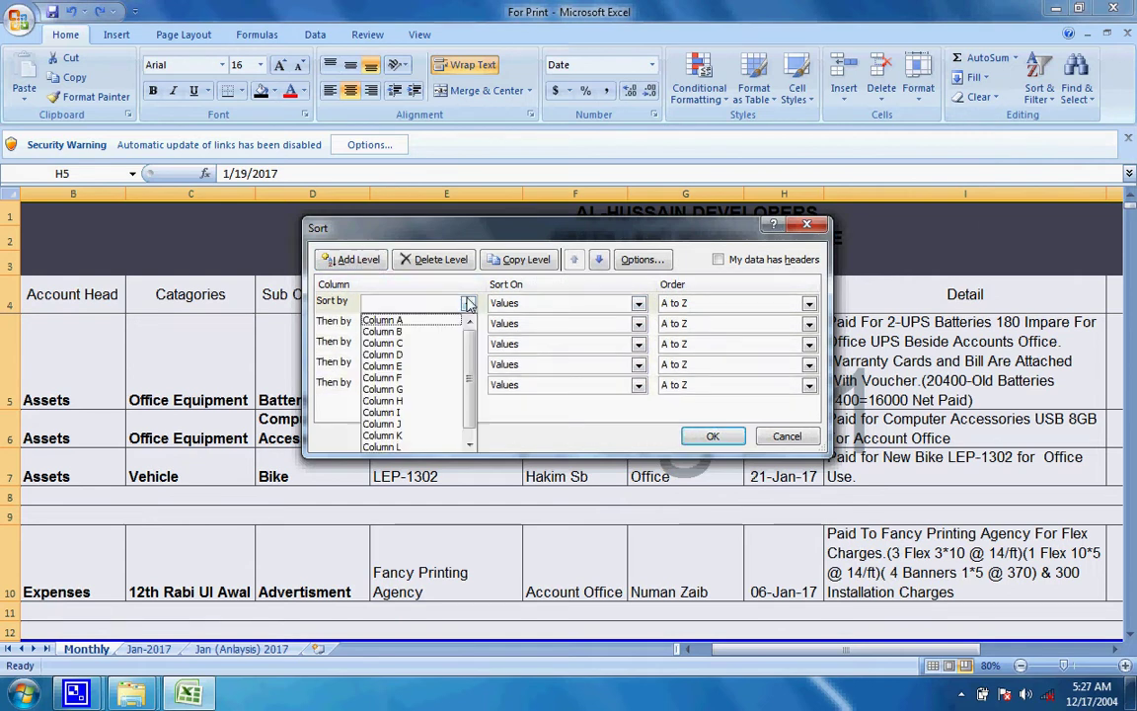
pyautogui.click(426, 344)
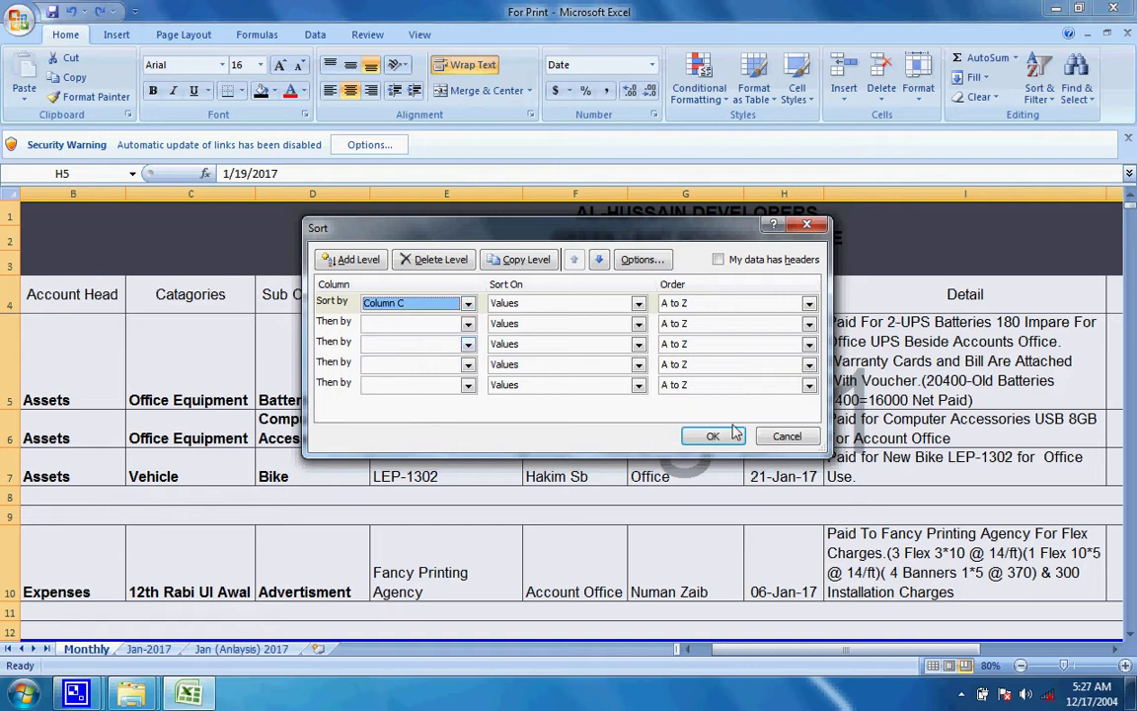
pyautogui.click(787, 437)
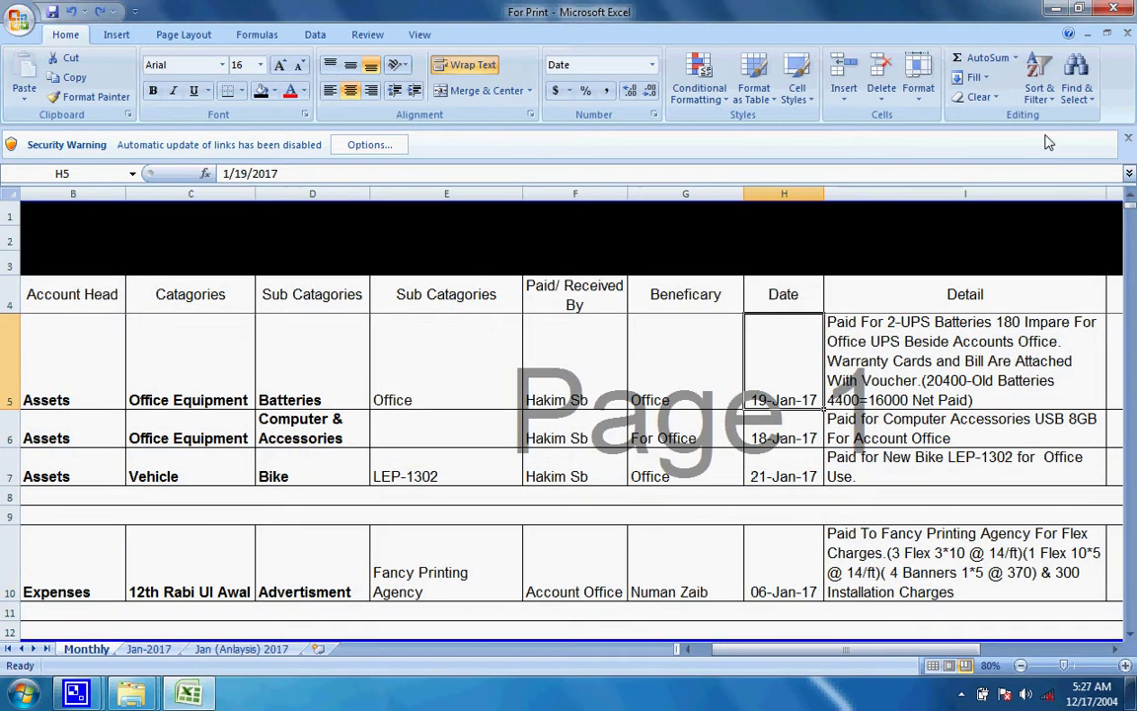
pyautogui.click(1032, 90)
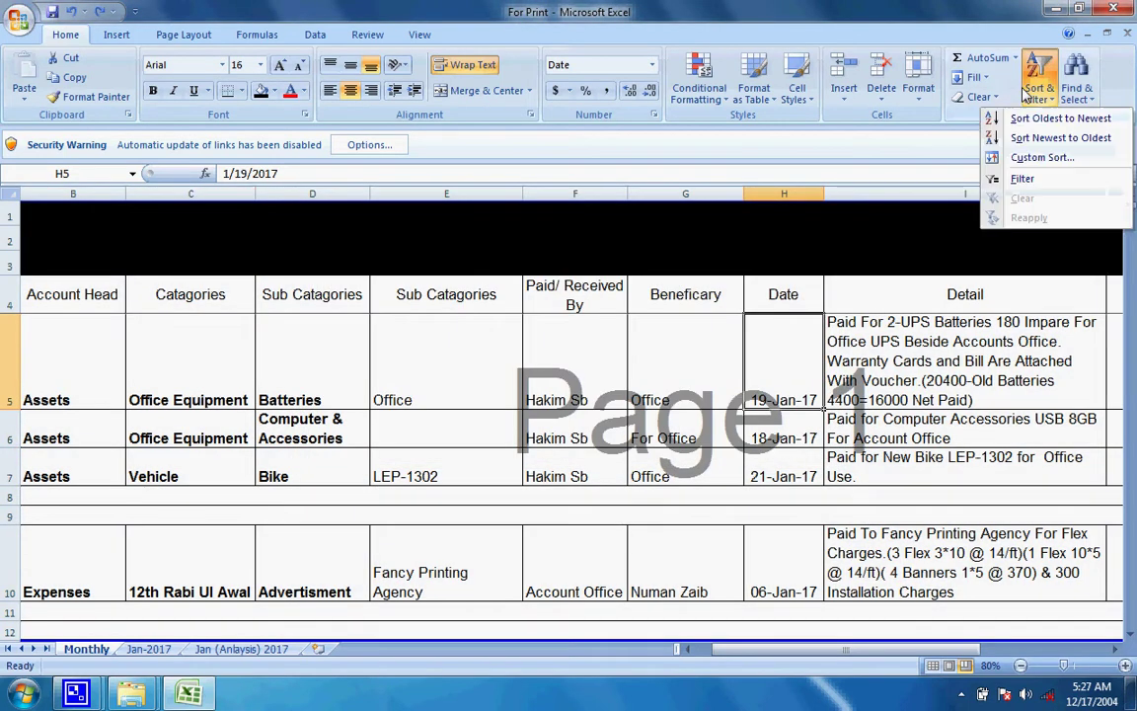
# Zoom the ledger to 90%, select Detail cells I4:I6, and show the Find & Select options.
pyautogui.click(1020, 178)
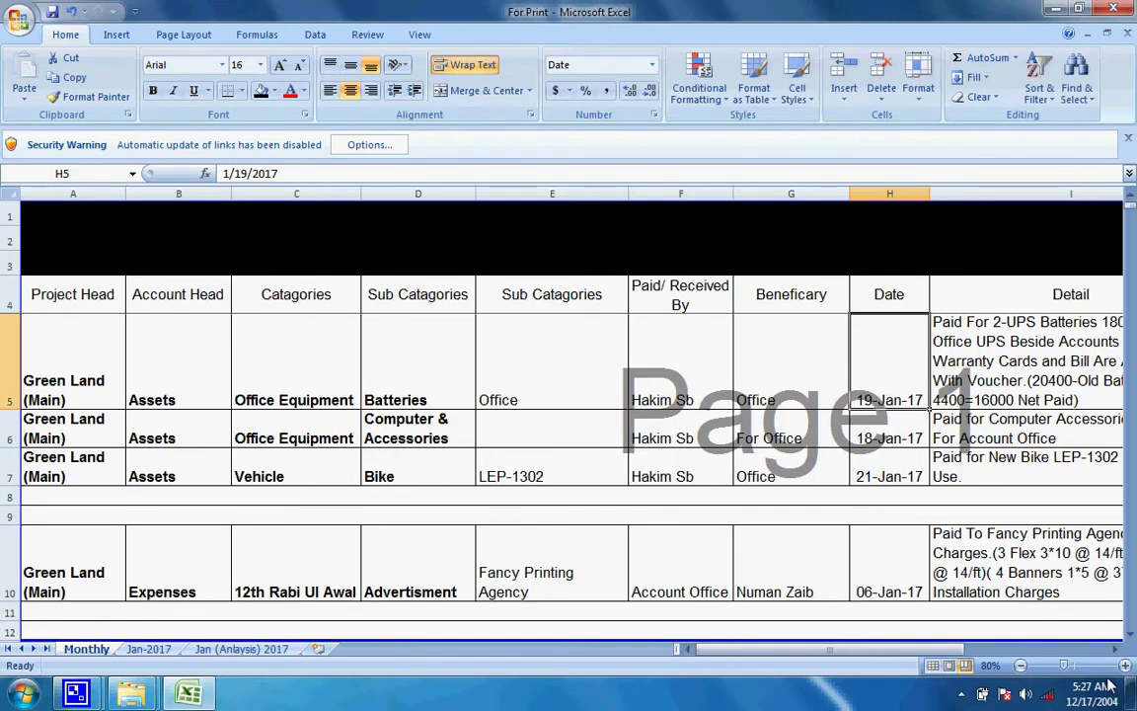
pyautogui.keyDown('ctrl'); pyautogui.scroll(1, 1012, 602); pyautogui.keyUp('ctrl')
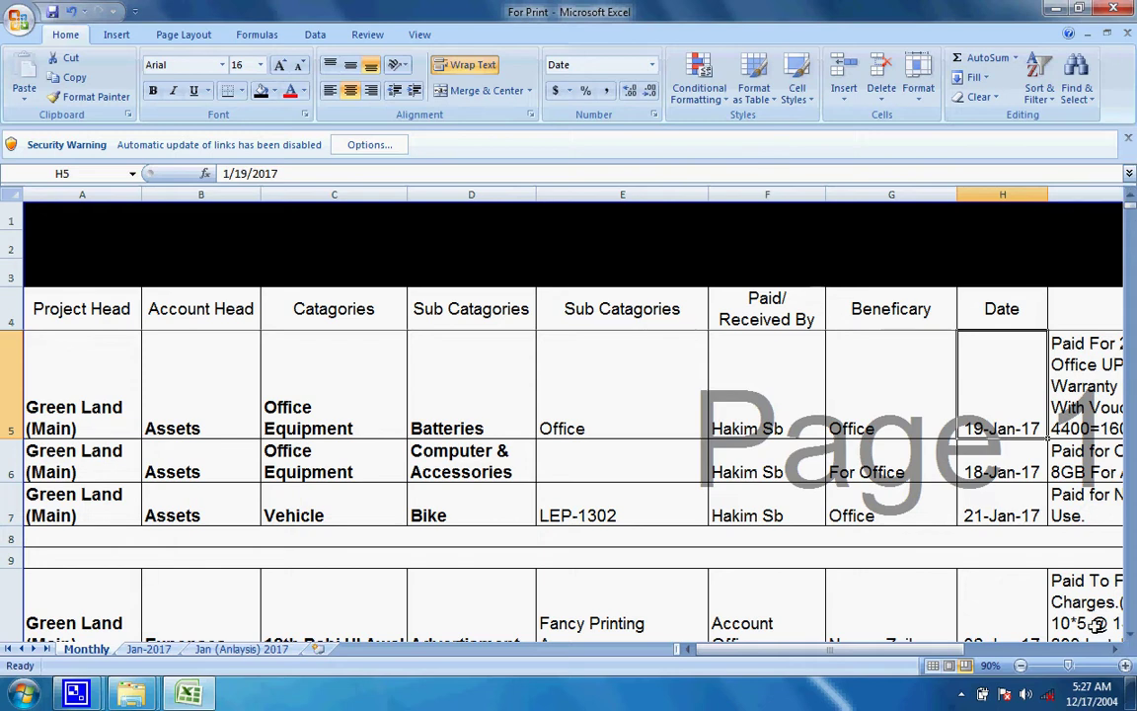
pyautogui.hscroll(1, 1101, 449)
pyautogui.moveTo(1106, 447); pyautogui.dragTo(1112, 307)
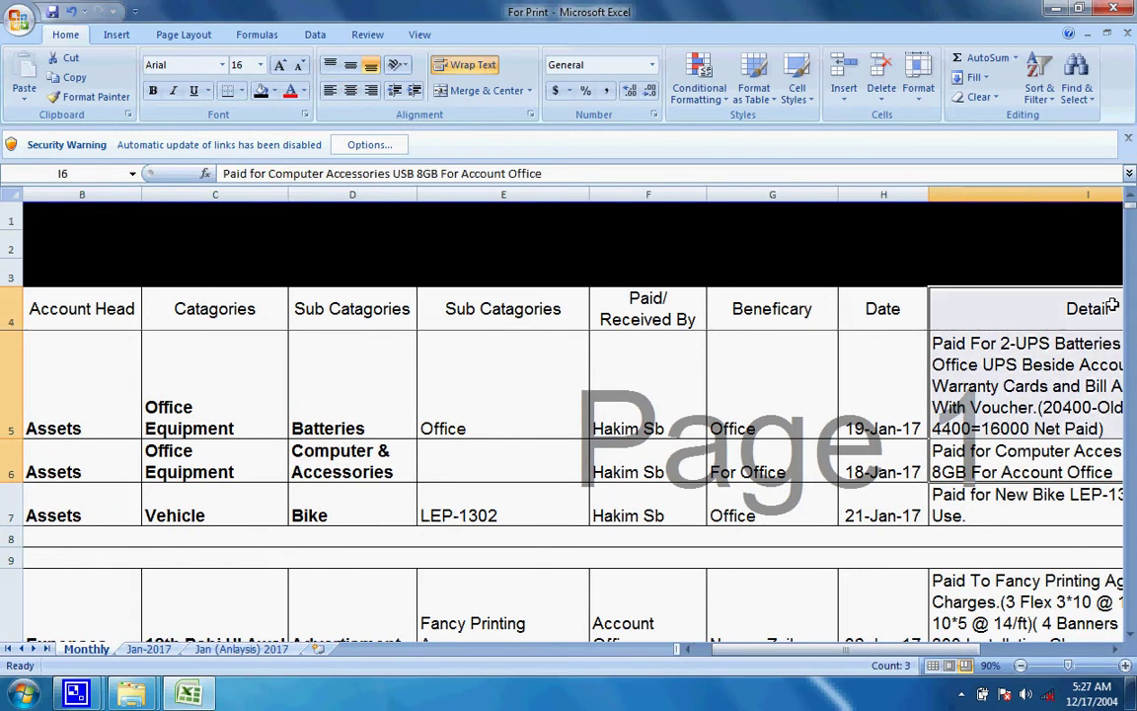
pyautogui.click(1077, 81)
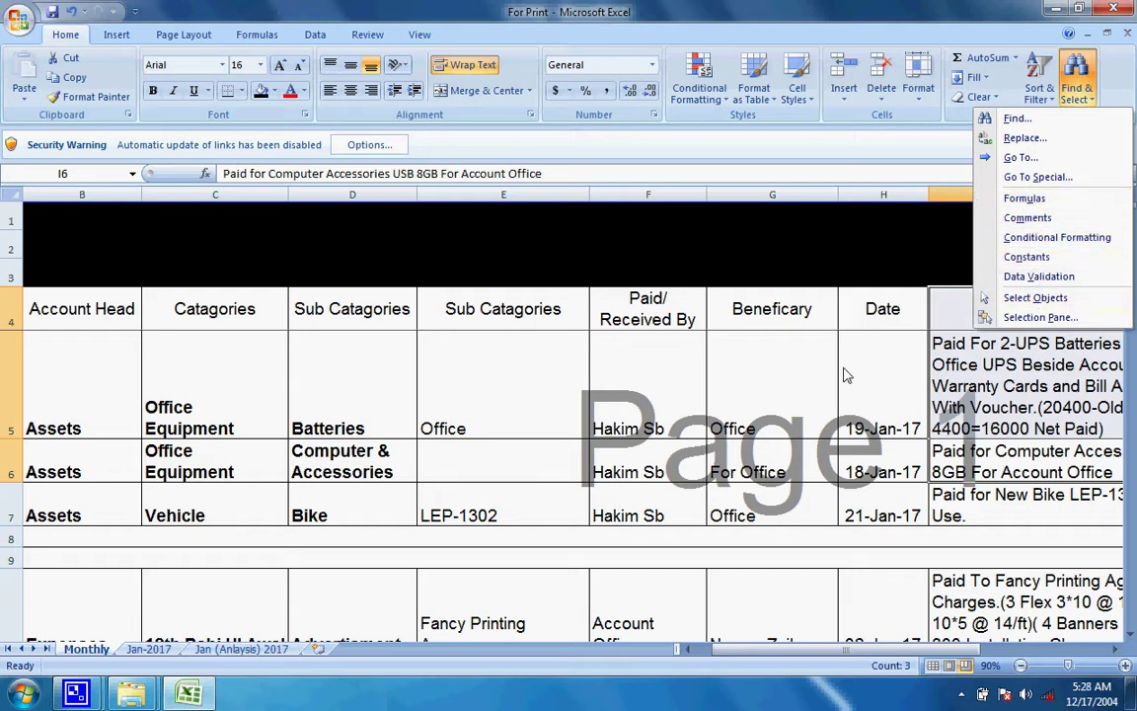
# Close the Find & Select menu and show the Office Button print options.
pyautogui.click(666, 414)
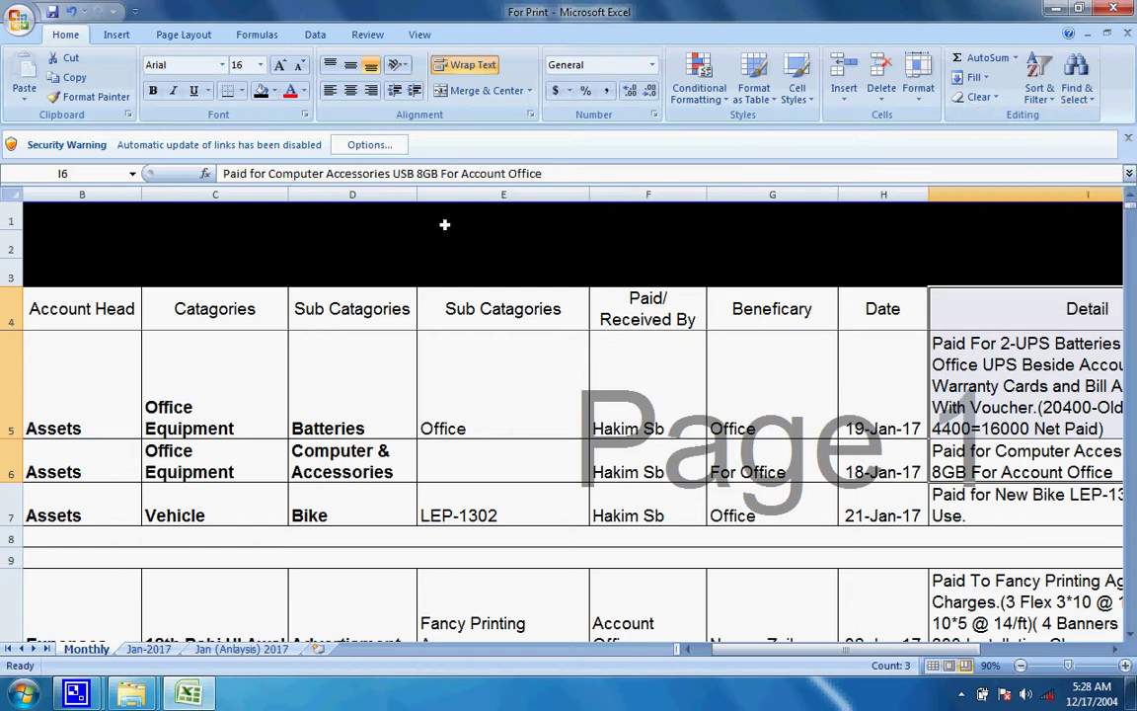
pyautogui.click(18, 20)
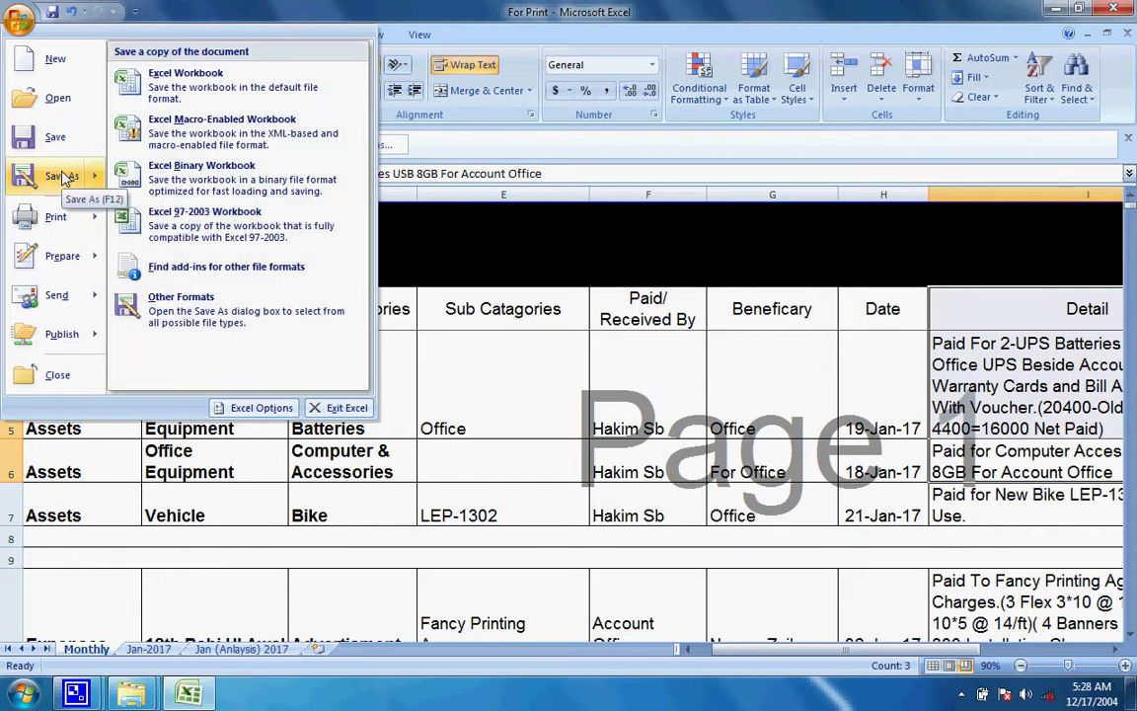
pyautogui.moveTo(55, 216)
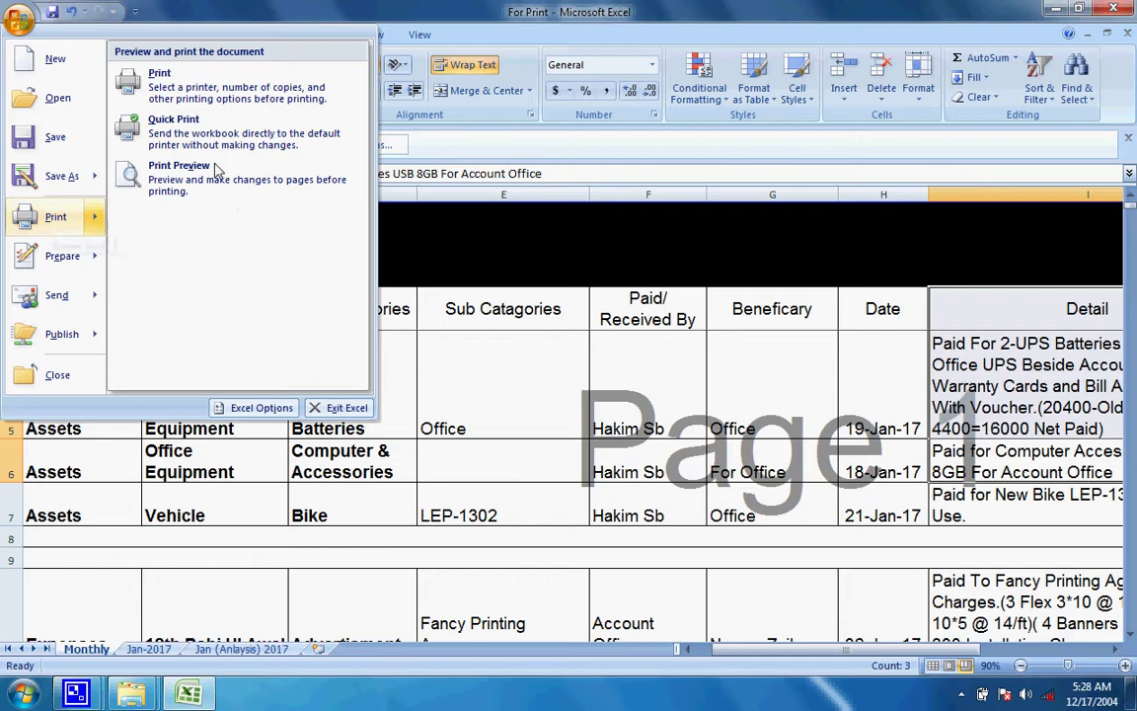
# In Print Preview, set Page Setup scaling to 56% of normal size, then return to the sheet.
pyautogui.click(188, 173)
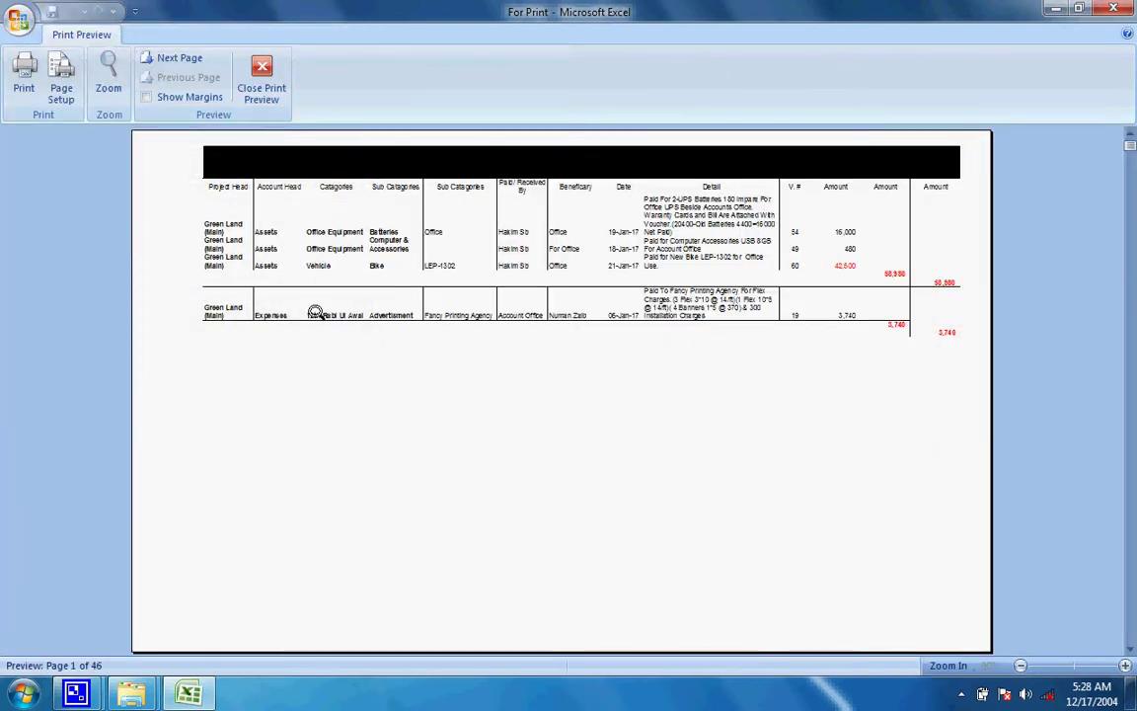
pyautogui.click(61, 84)
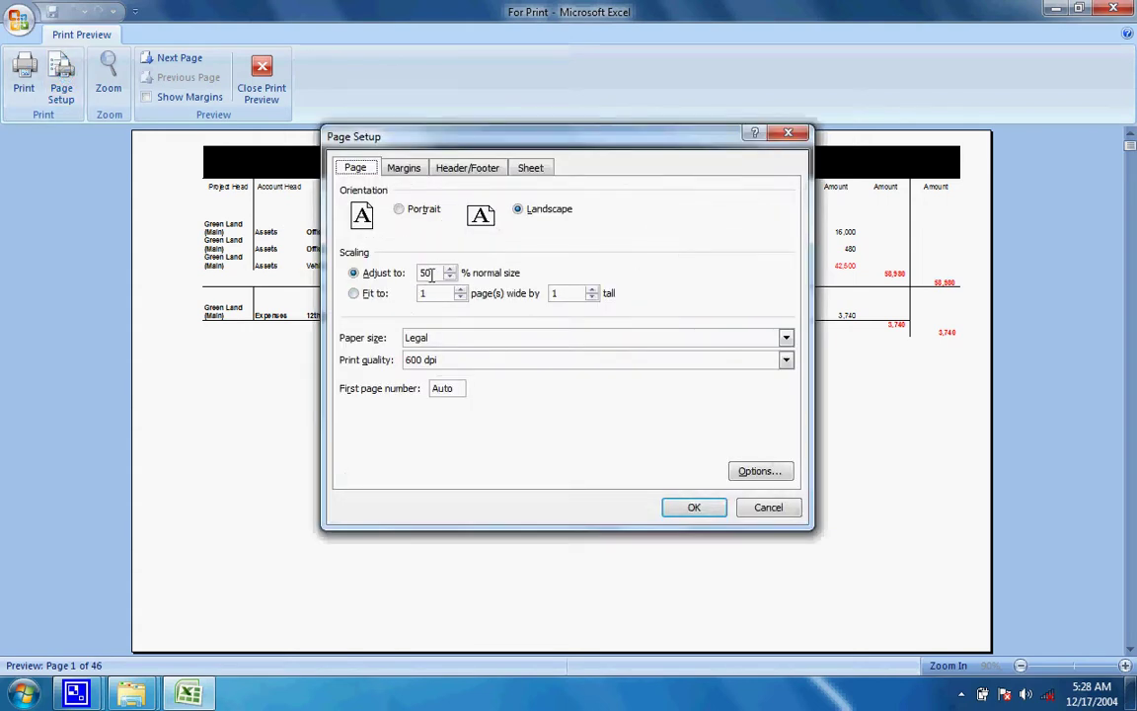
pyautogui.click(431, 274)
pyautogui.click(684, 508)
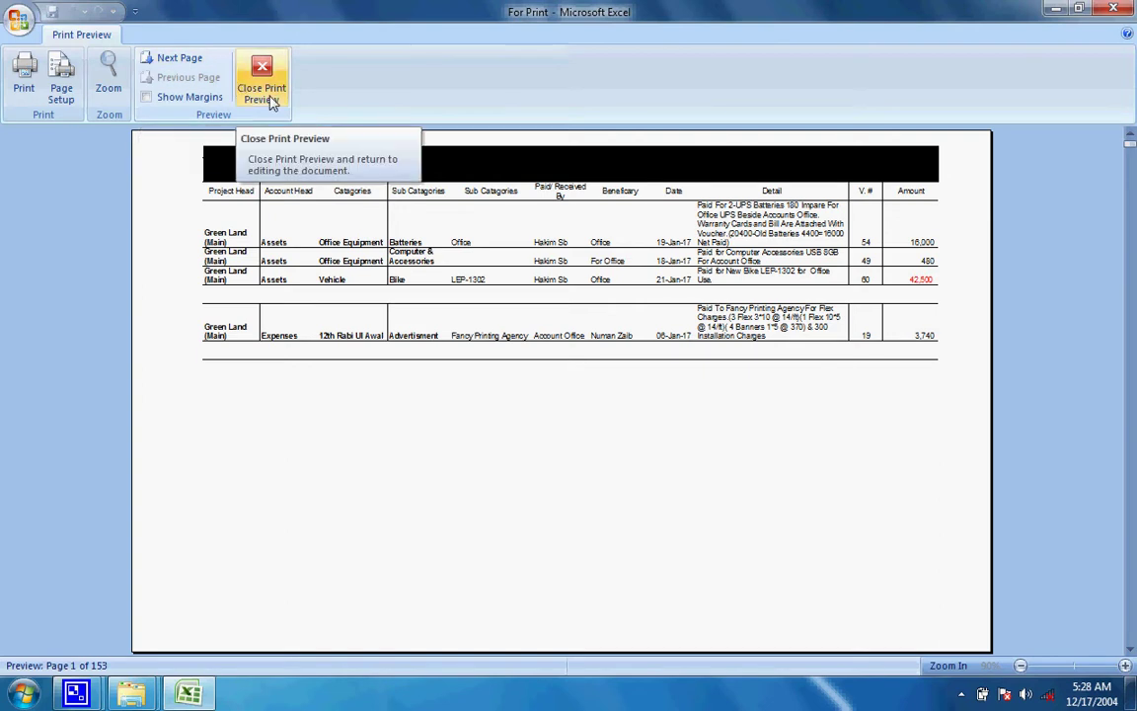
pyautogui.click(262, 89)
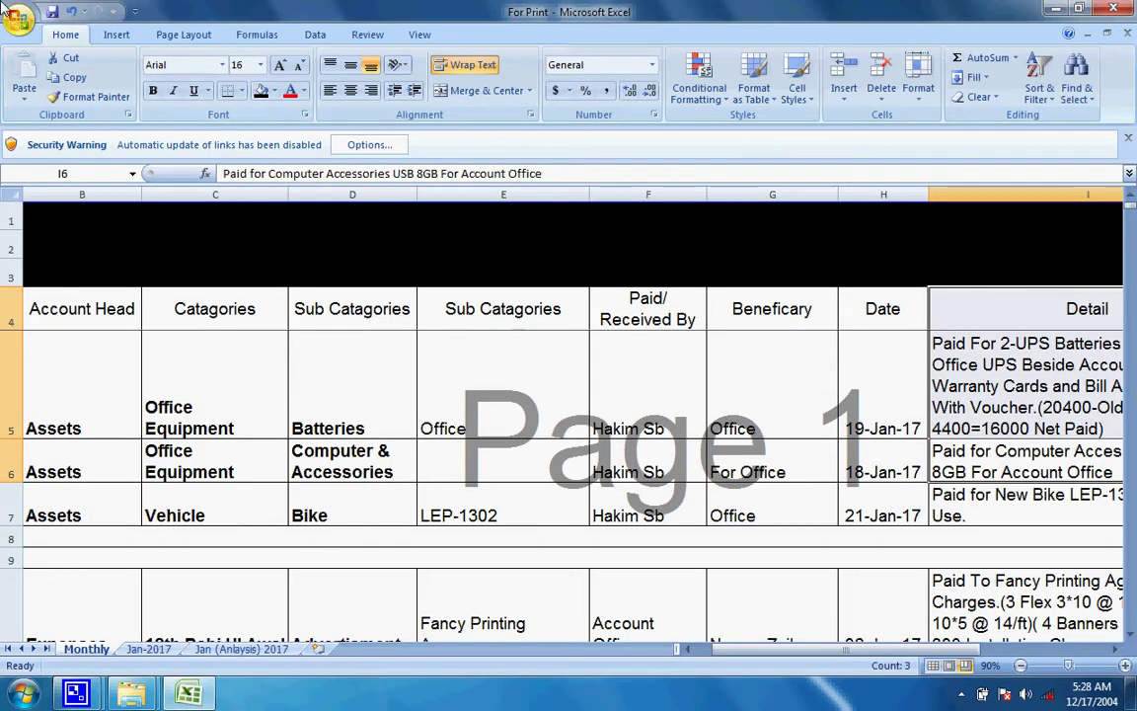
# Cancel Encrypt Document without a password, then reopen the Office menu to show the Publish options.
pyautogui.click(18, 18)
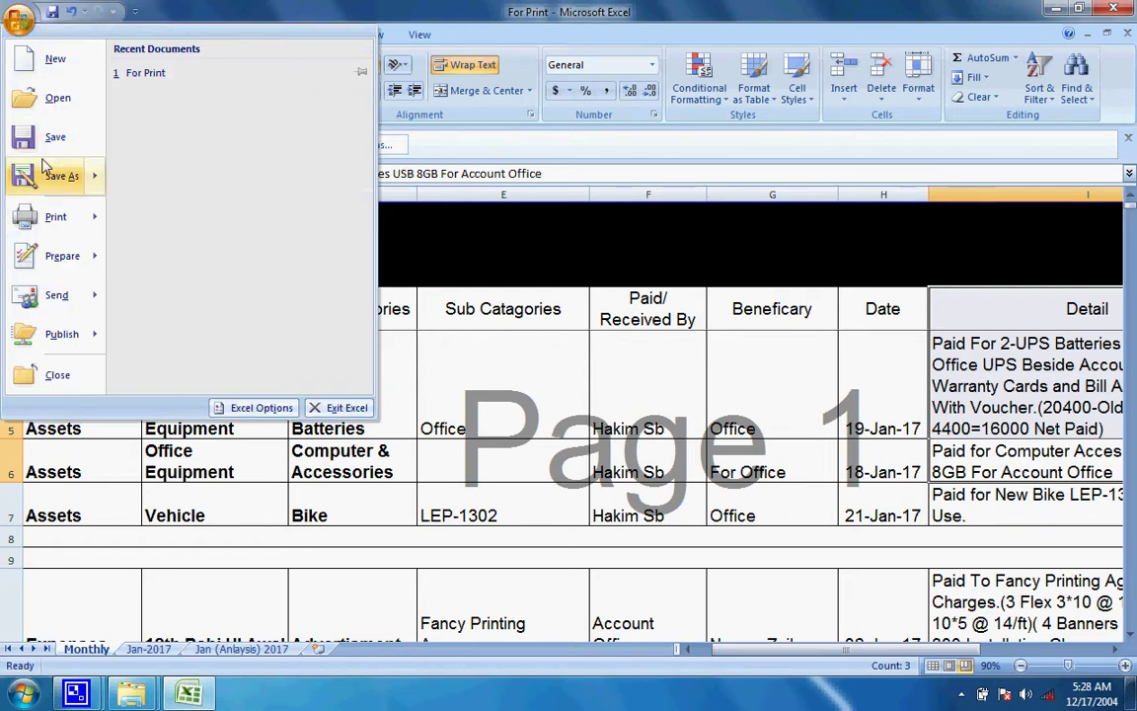
pyautogui.moveTo(59, 256)
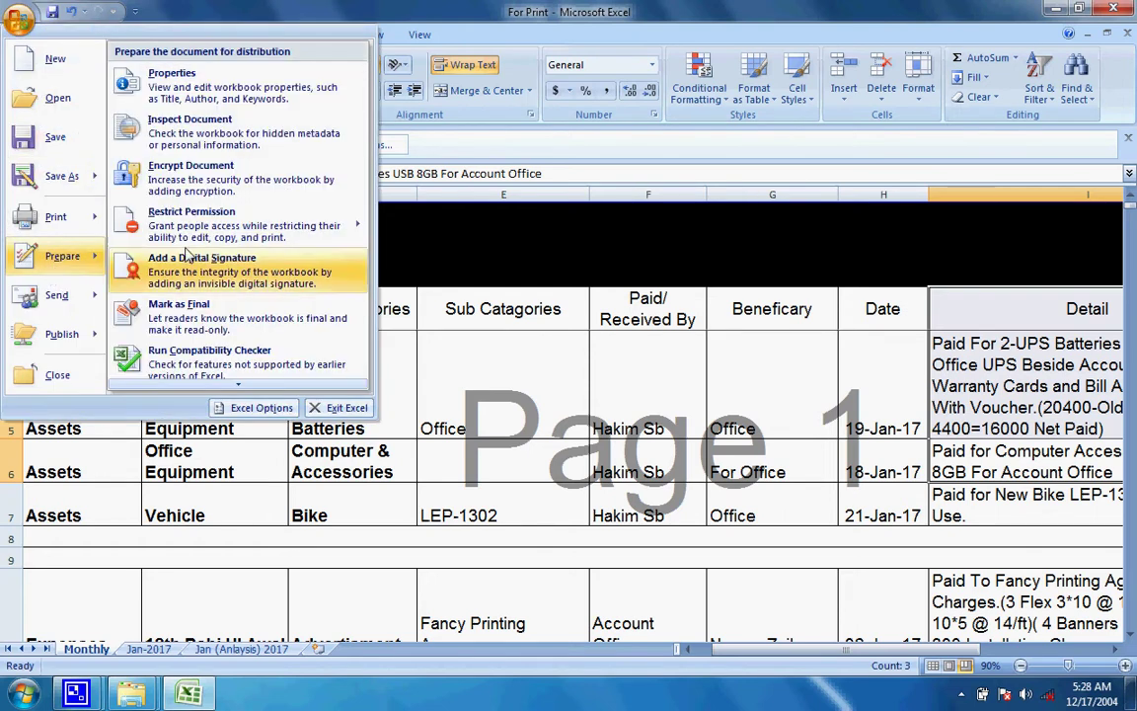
pyautogui.click(202, 178)
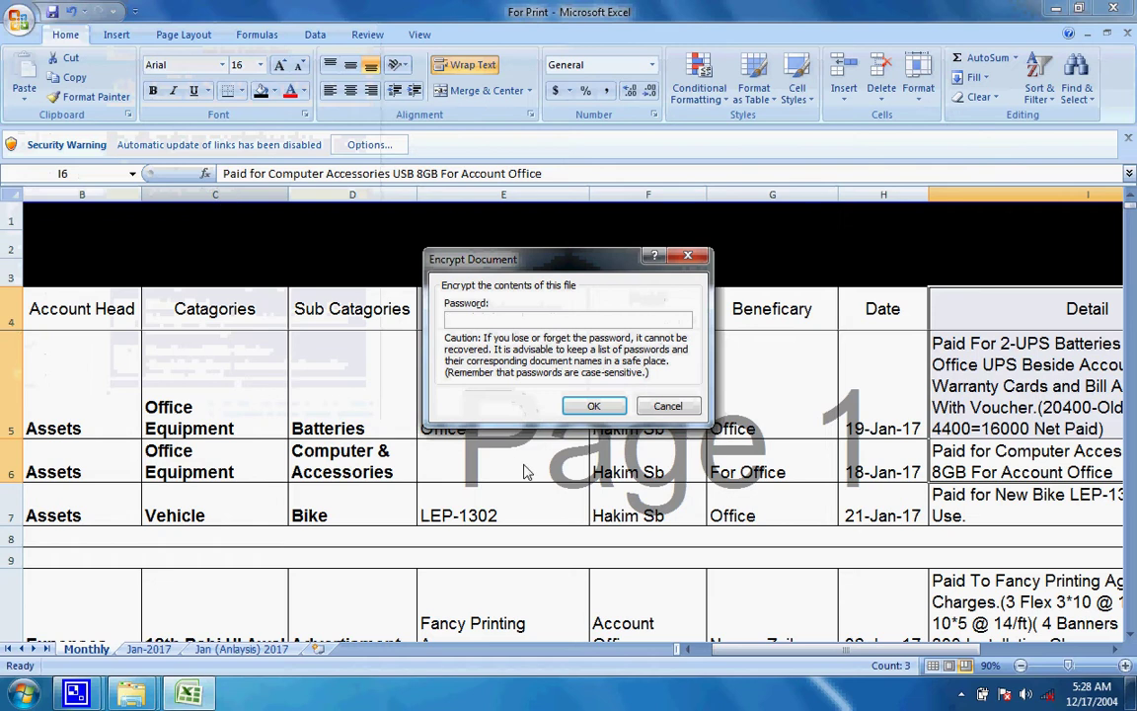
pyautogui.click(663, 408)
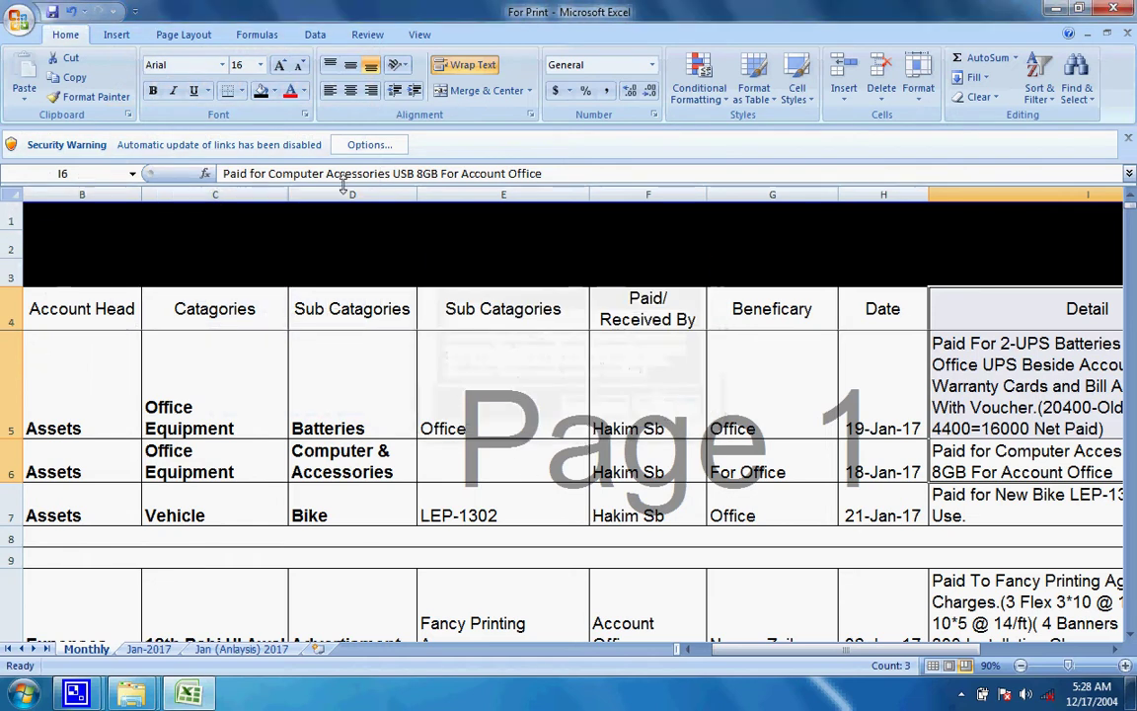
pyautogui.click(21, 21)
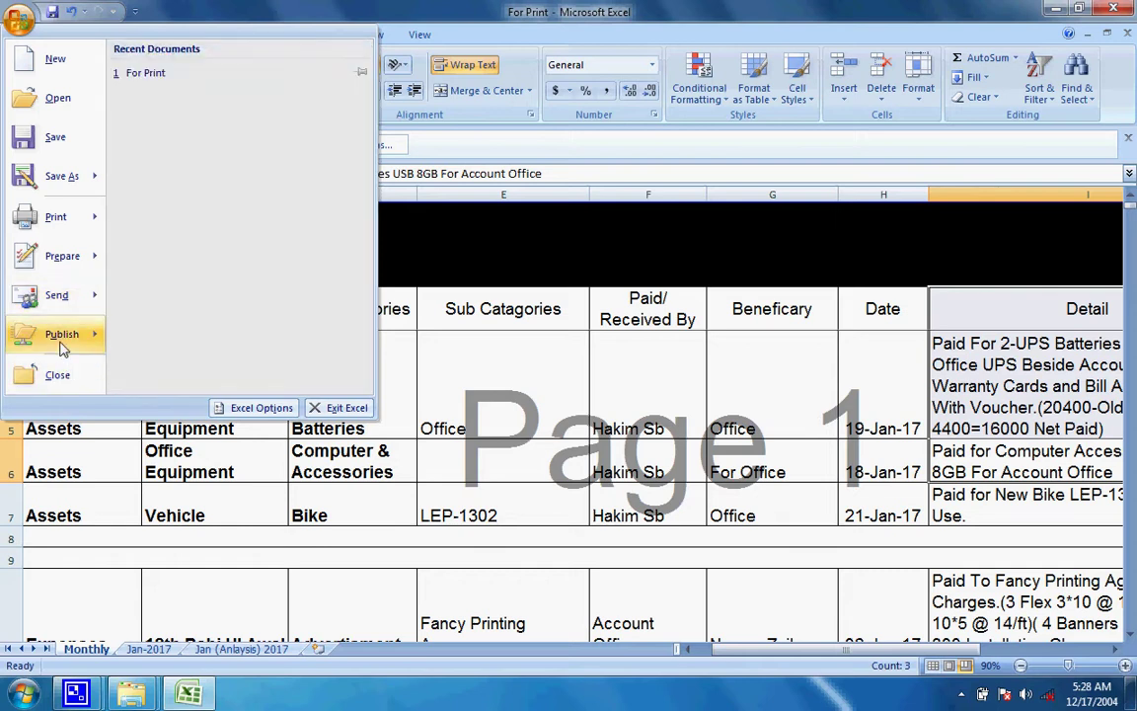
pyautogui.moveTo(62, 334)
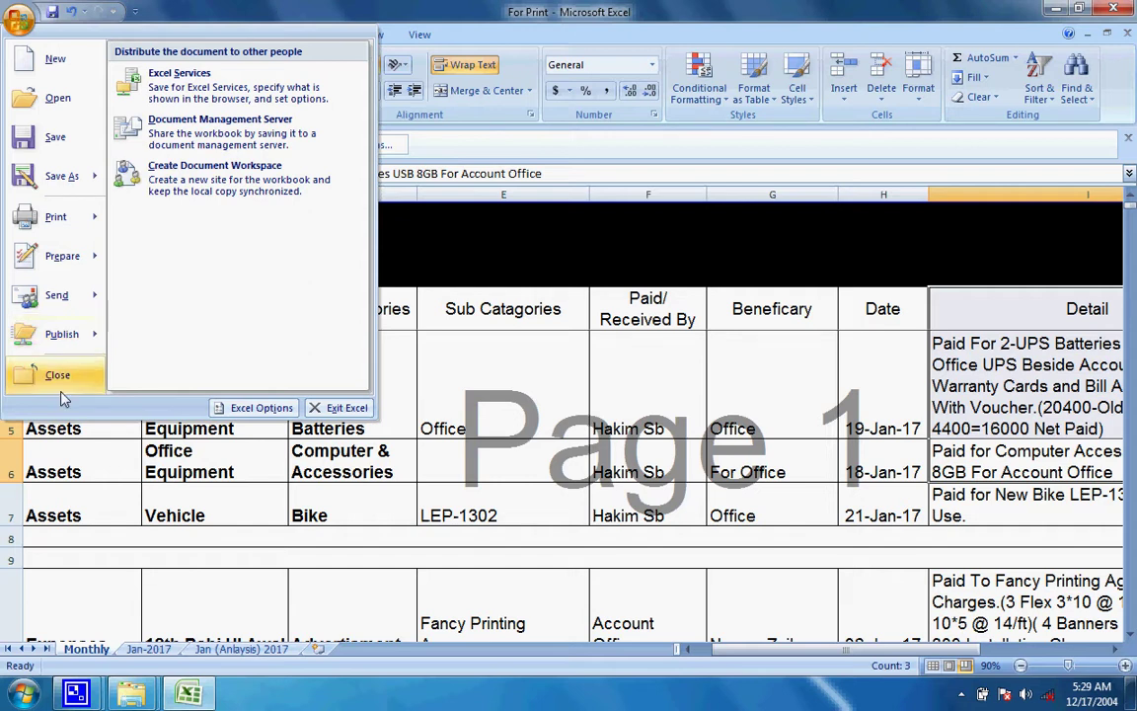
# Close the Office menu and show the Customize Quick Access Toolbar command list.
pyautogui.click(184, 478)
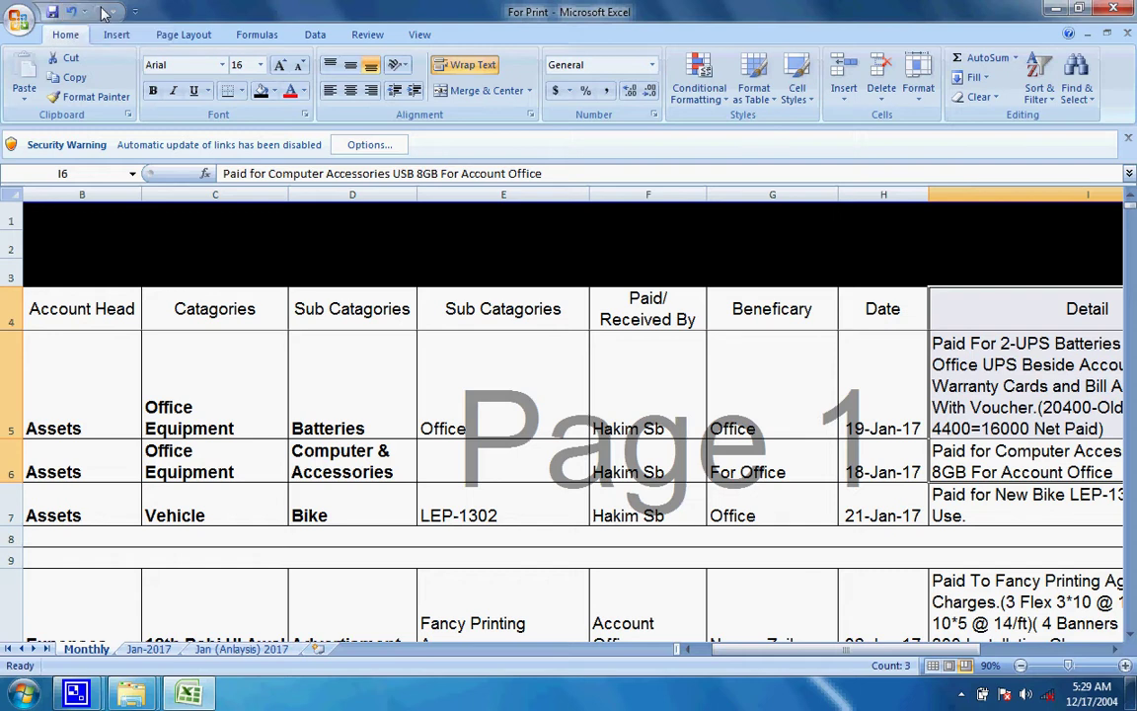
pyautogui.click(136, 12)
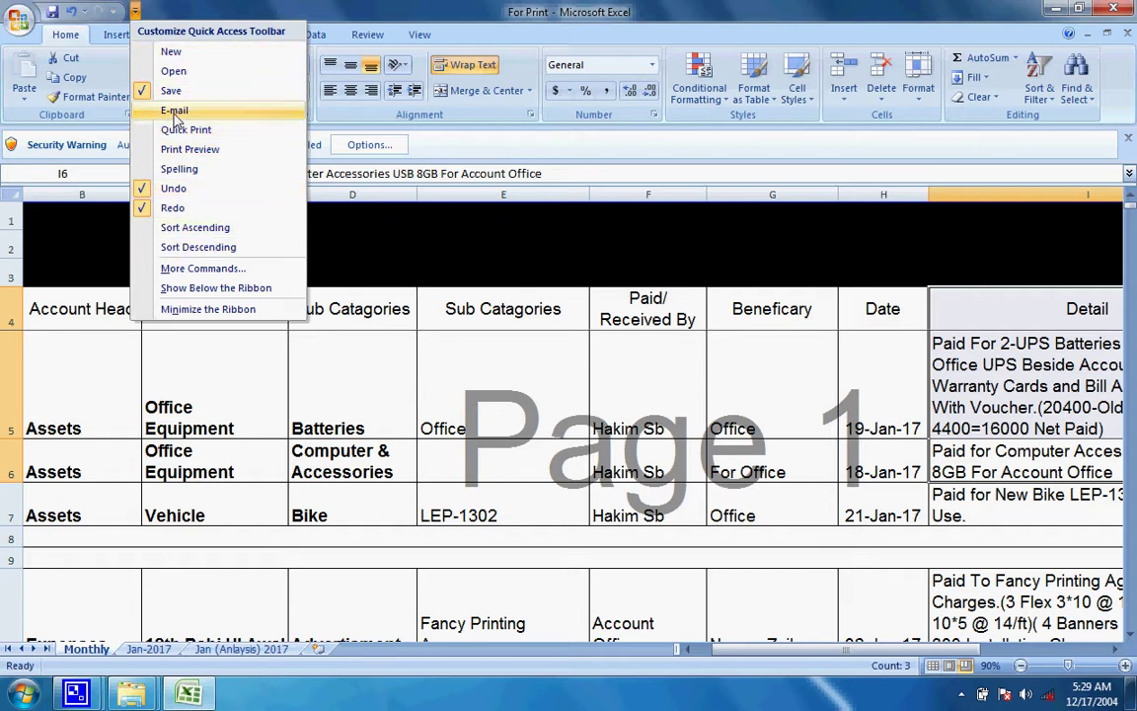
# Add a command such as E-mail to the Quick Access Toolbar, returning to the ledger.
pyautogui.click(174, 110)
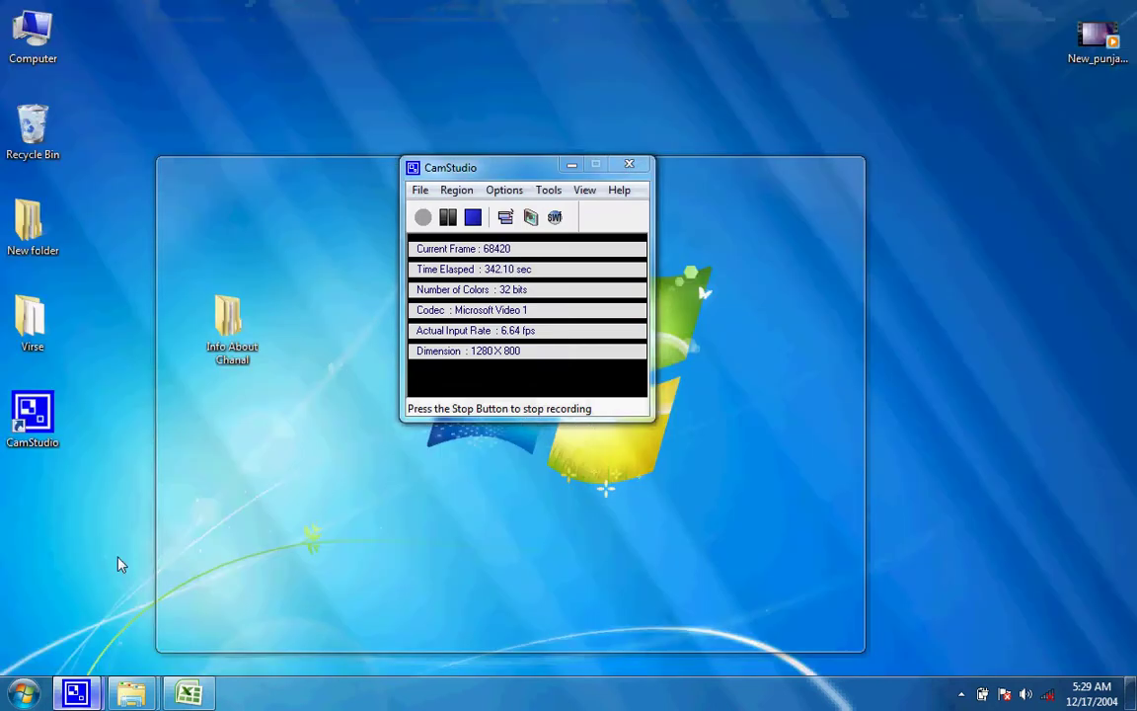
pyautogui.click(122, 563)
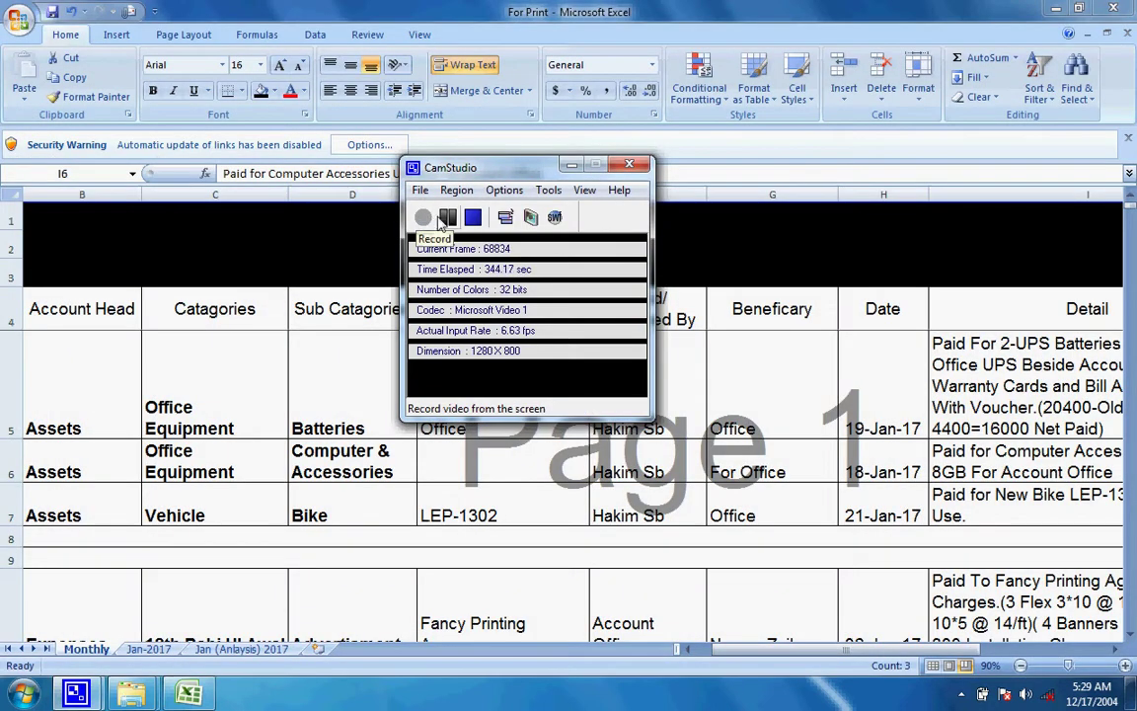